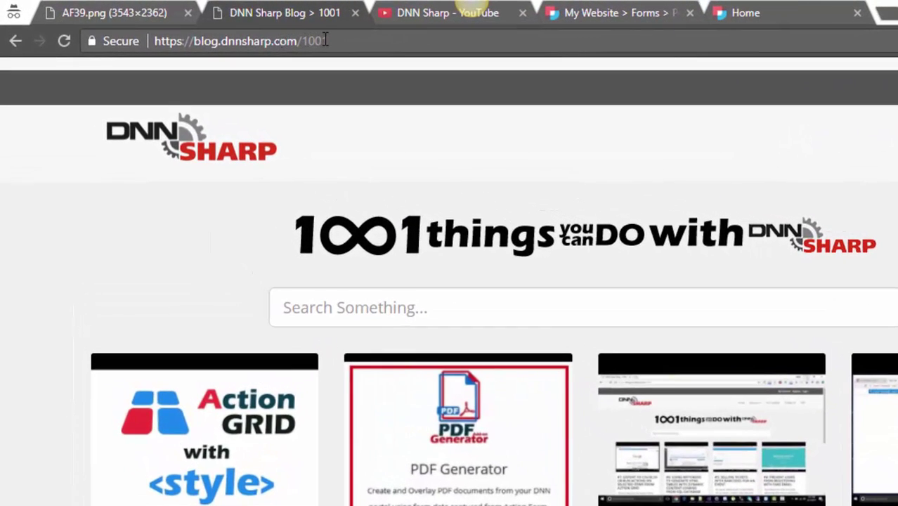
Switch from the DNN Sharp YouTube and AF39.png tabs to the Pers Test form page.
{"action": "left_click", "coordinate": [414, 14]}
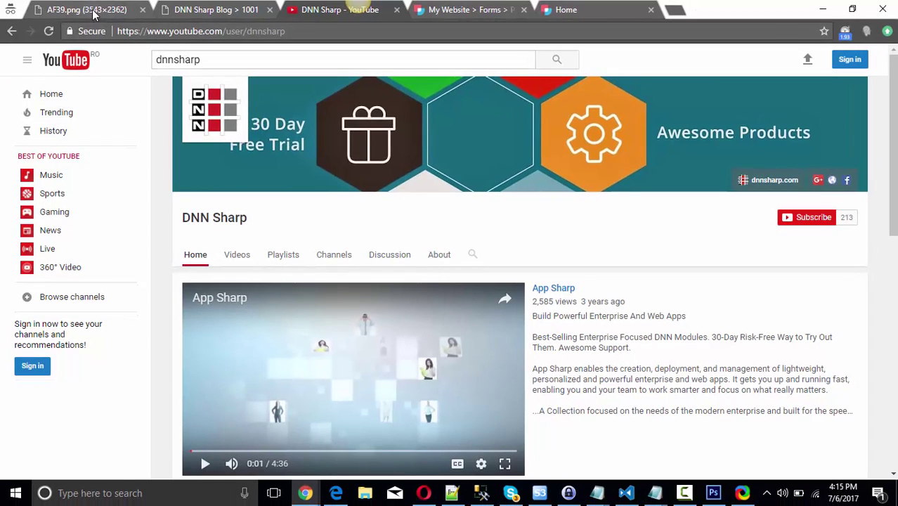
{"action": "left_click", "coordinate": [95, 15]}
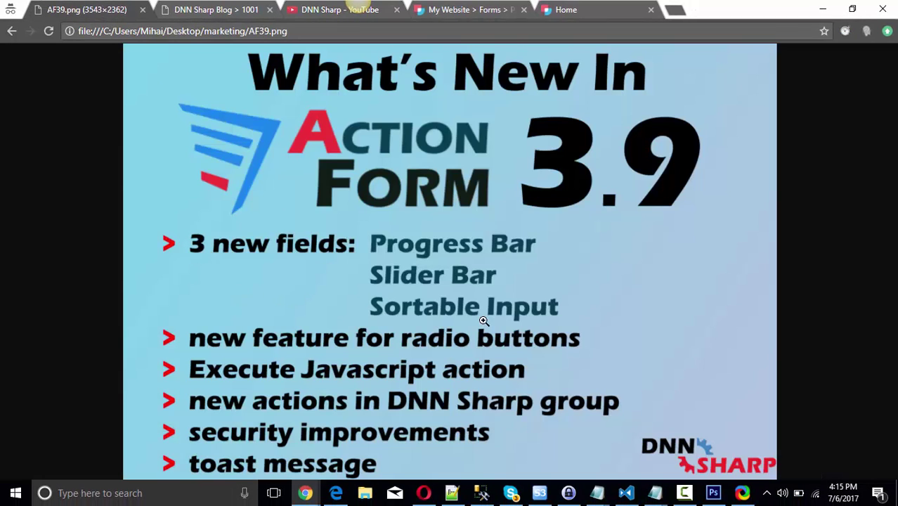
{"action": "left_click", "coordinate": [470, 11]}
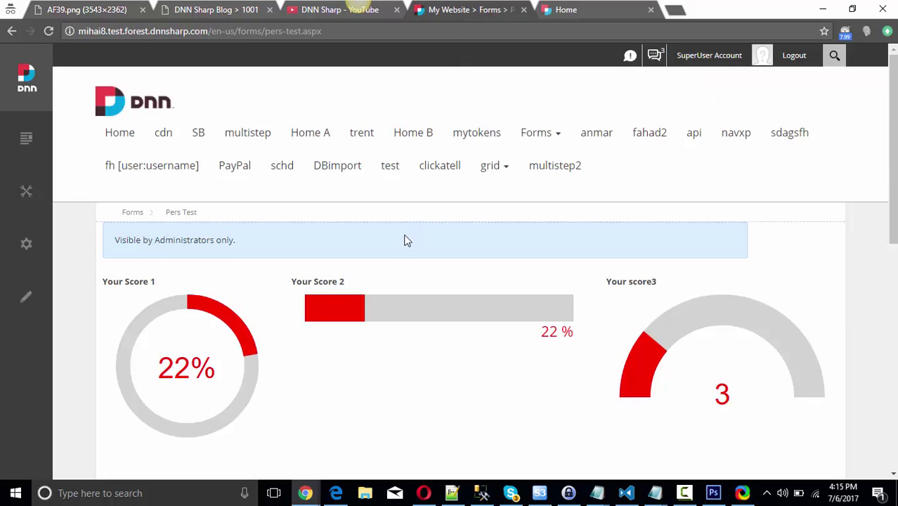
{"action": "scroll", "coordinate": [406, 240], "scroll_direction": "down", "scroll_amount": 1}
{"action": "scroll", "coordinate": [406, 240], "scroll_direction": "down", "scroll_amount": 2}
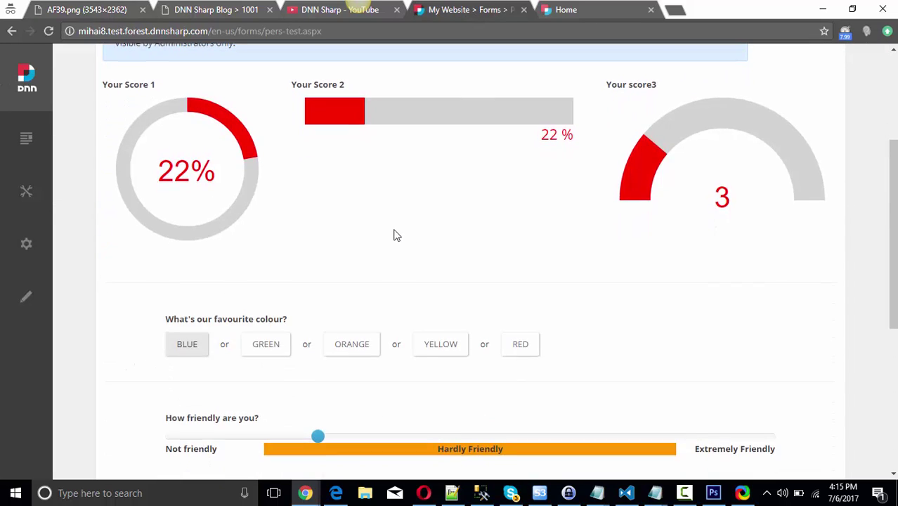
{"action": "scroll", "coordinate": [276, 220], "scroll_direction": "up", "scroll_amount": 1}
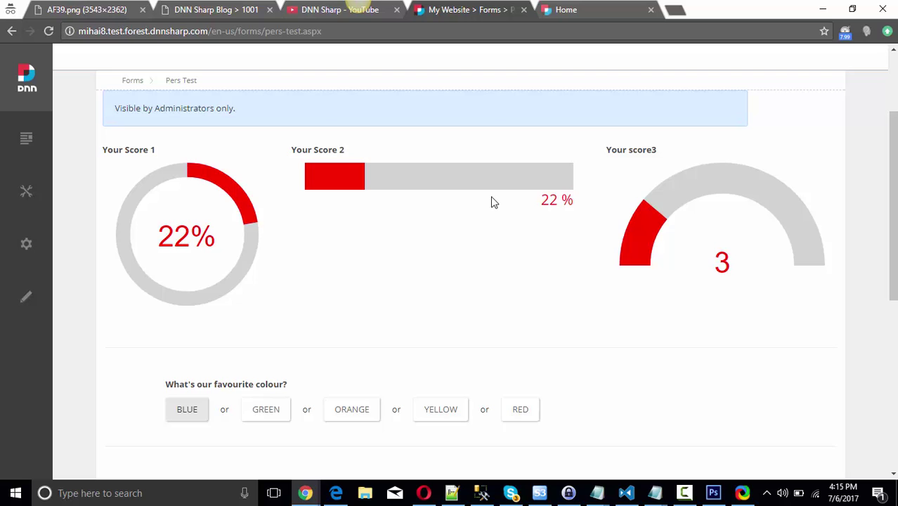
{"action": "scroll", "coordinate": [494, 202], "scroll_direction": "down", "scroll_amount": 3}
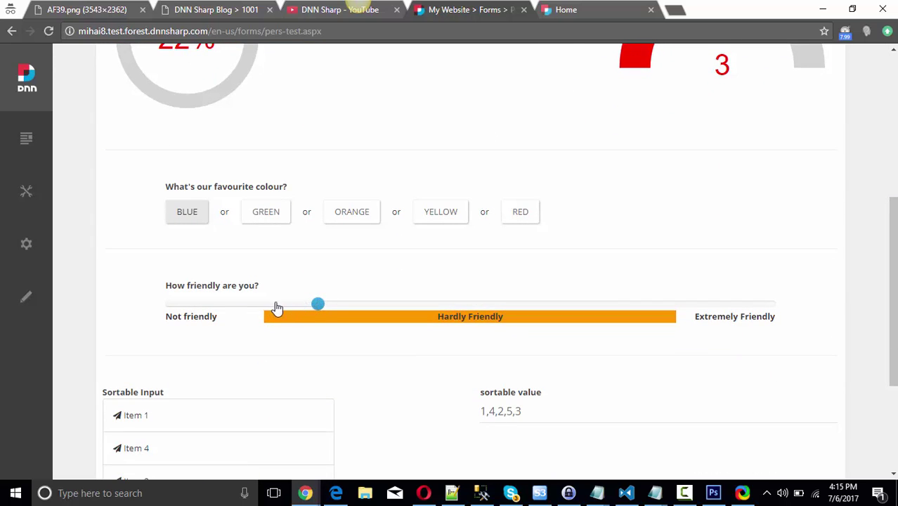
Move the friendliness slider through every answer, ending on Extremely Friendly (scores 56%, gauge 6).
{"action": "left_click", "coordinate": [415, 308]}
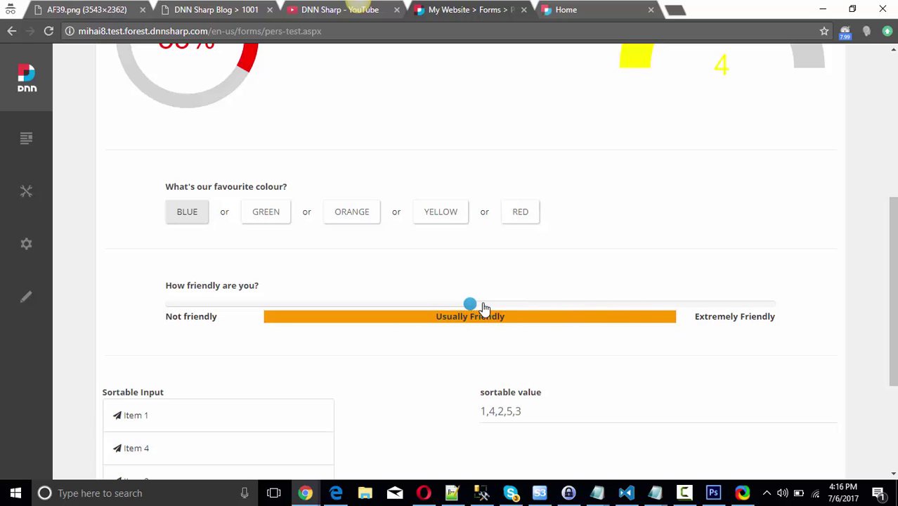
{"action": "left_click", "coordinate": [566, 308]}
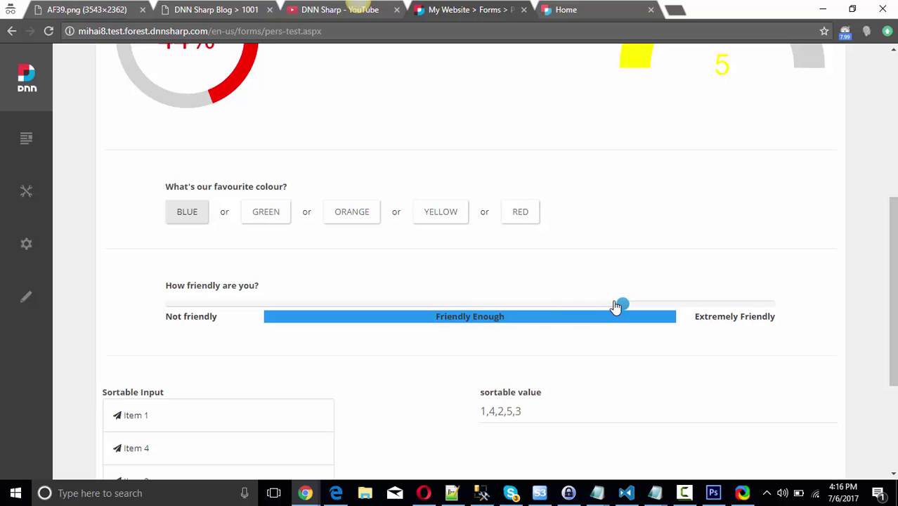
{"action": "left_click", "coordinate": [757, 307]}
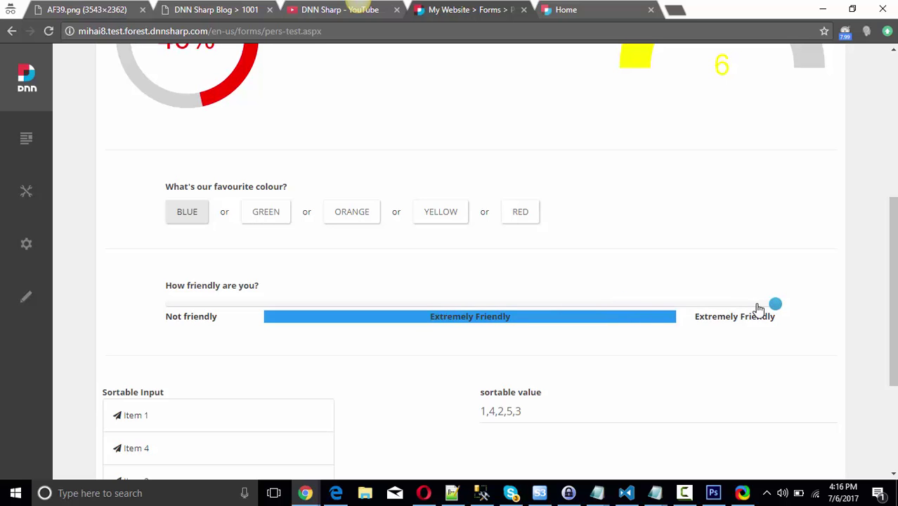
{"action": "scroll", "coordinate": [628, 272], "scroll_direction": "up", "scroll_amount": 2}
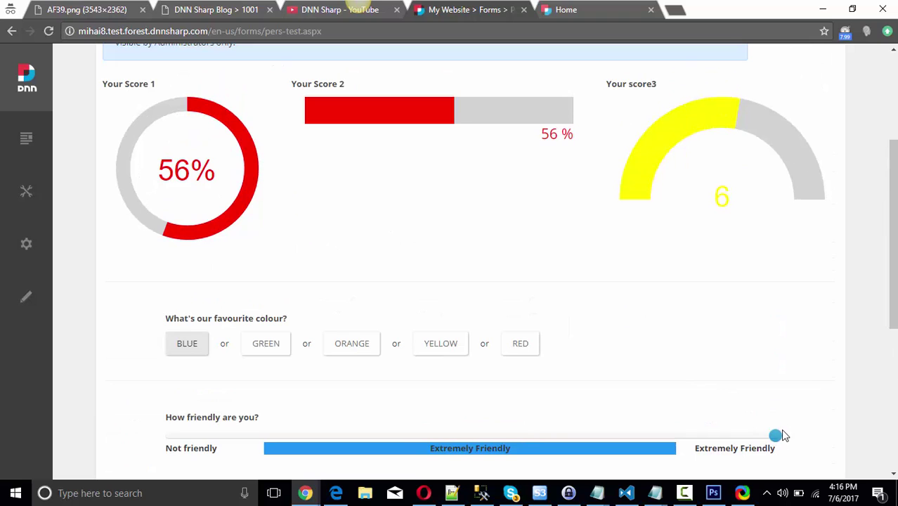
{"action": "left_click", "coordinate": [692, 437]}
{"action": "left_click", "coordinate": [469, 437]}
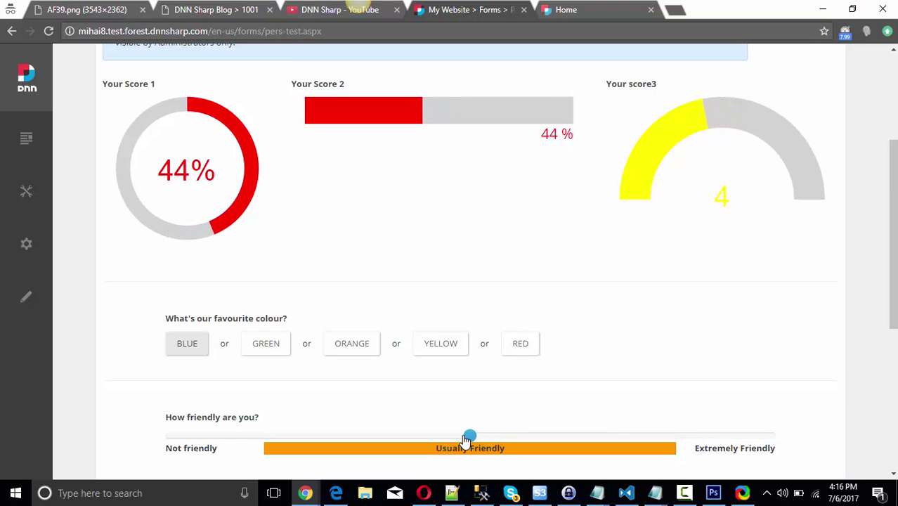
{"action": "left_click", "coordinate": [298, 445]}
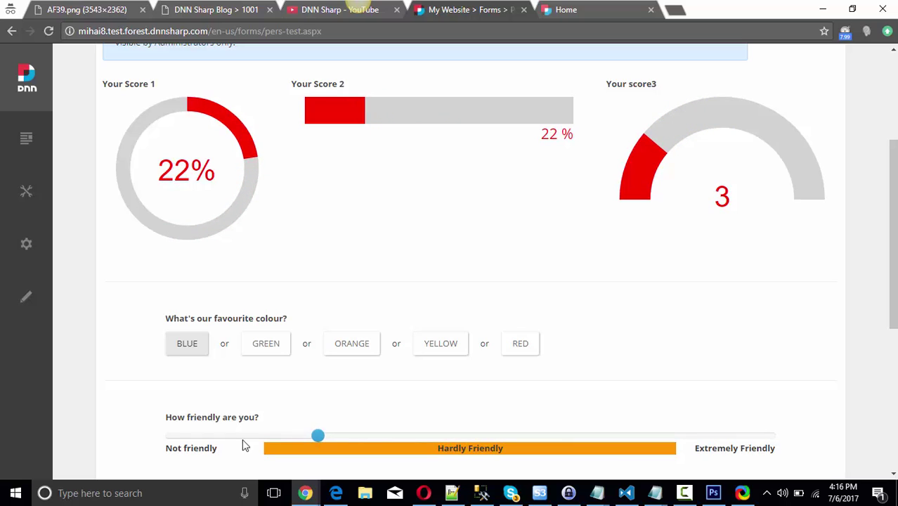
{"action": "left_click", "coordinate": [261, 440]}
{"action": "left_click_drag", "start_coordinate": [243, 444], "coordinate": [743, 437]}
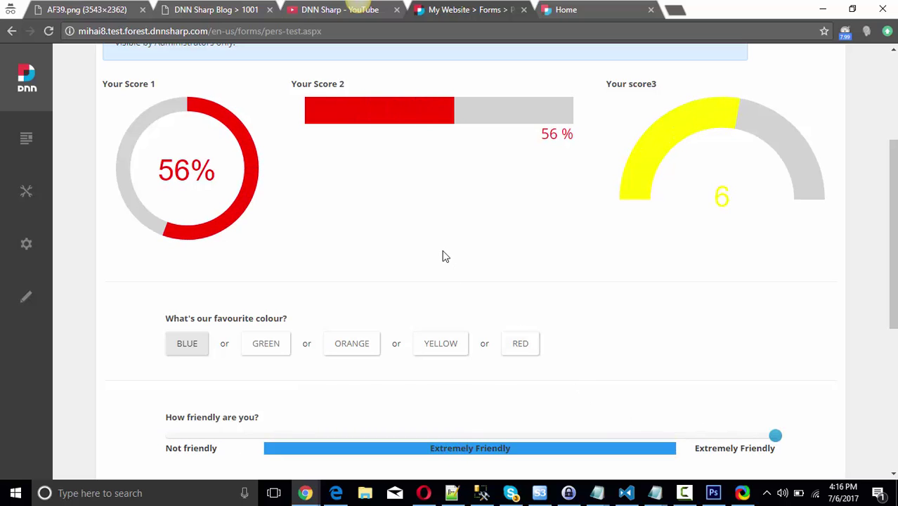
{"action": "scroll", "coordinate": [441, 254], "scroll_direction": "down", "scroll_amount": 5}
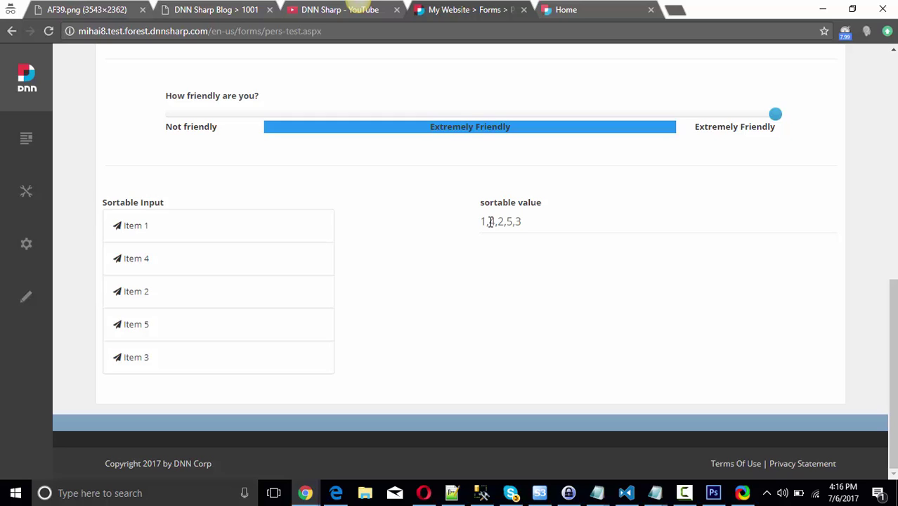
Drag Item 5, Item 4 and Item 3 upward so the sortable order reads 5,4,3,2,1.
{"action": "left_click_drag", "start_coordinate": [116, 324], "coordinate": [125, 256]}
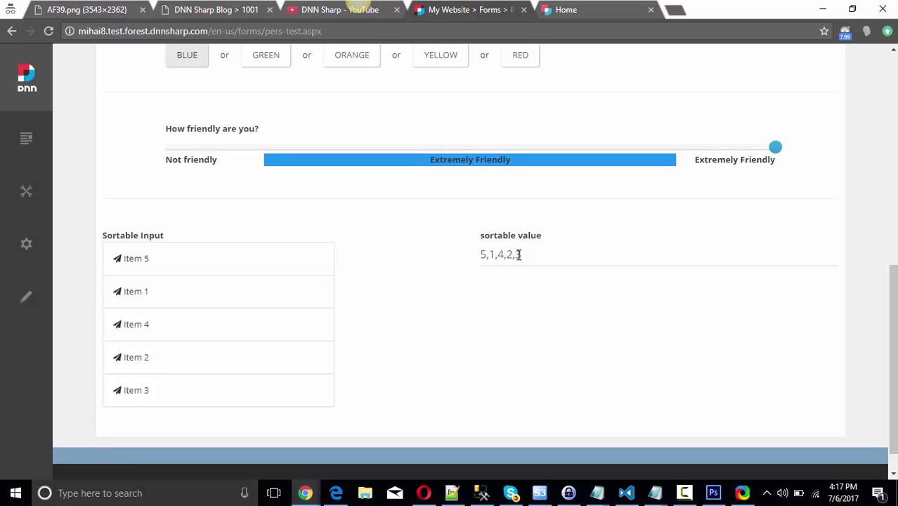
{"action": "left_click_drag", "start_coordinate": [121, 327], "coordinate": [132, 290]}
{"action": "left_click_drag", "start_coordinate": [118, 393], "coordinate": [120, 357]}
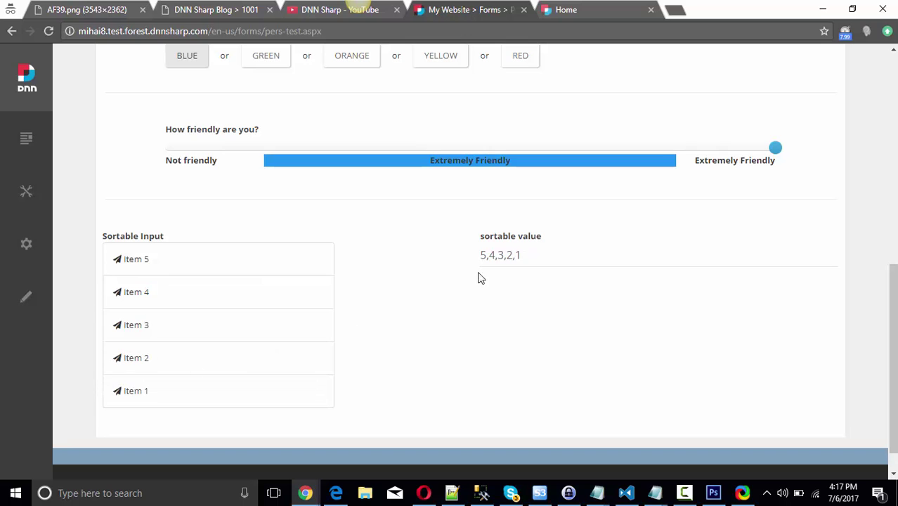
{"action": "scroll", "coordinate": [202, 276], "scroll_direction": "up", "scroll_amount": 3}
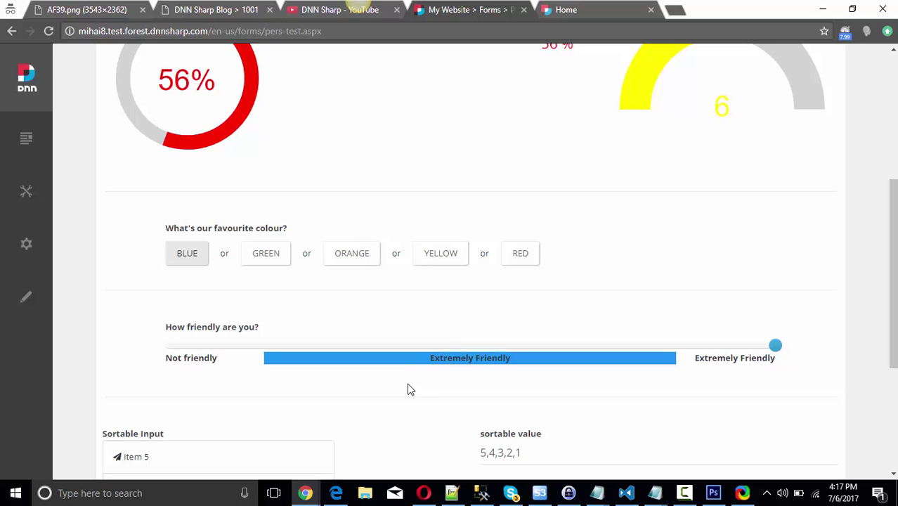
Try each favourite colour option, finishing on YELLOW so the scores reach 89% and 9.
{"action": "left_click_drag", "start_coordinate": [134, 210], "coordinate": [332, 290]}
{"action": "left_click", "coordinate": [630, 282]}
{"action": "left_click", "coordinate": [522, 255]}
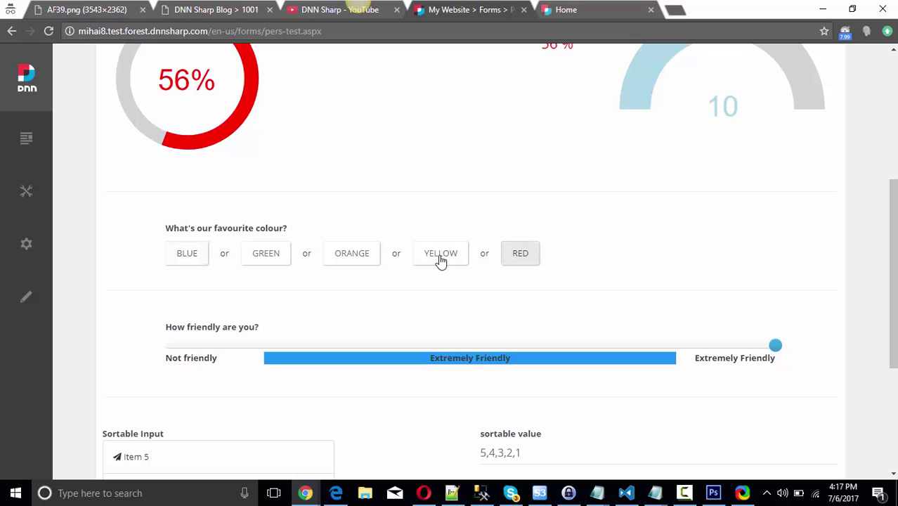
{"action": "left_click", "coordinate": [415, 257]}
{"action": "left_click", "coordinate": [356, 260]}
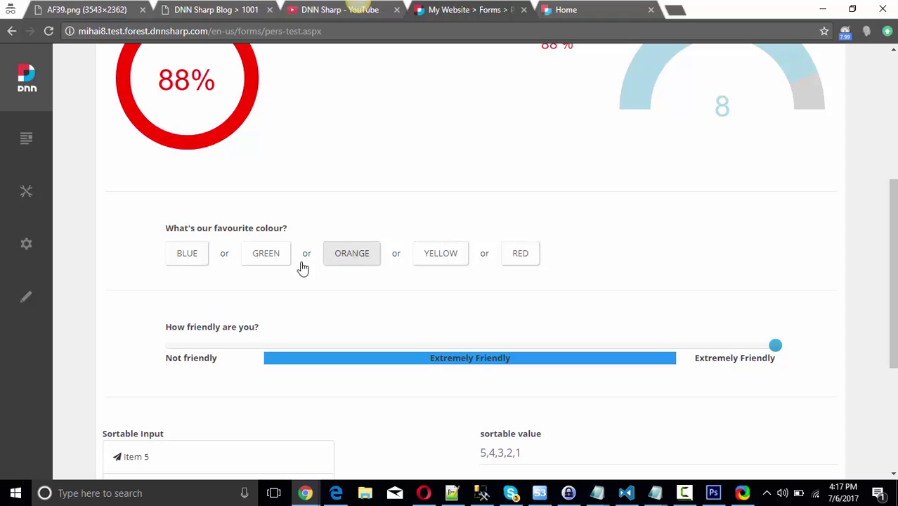
{"action": "left_click", "coordinate": [270, 263]}
{"action": "left_click", "coordinate": [192, 262]}
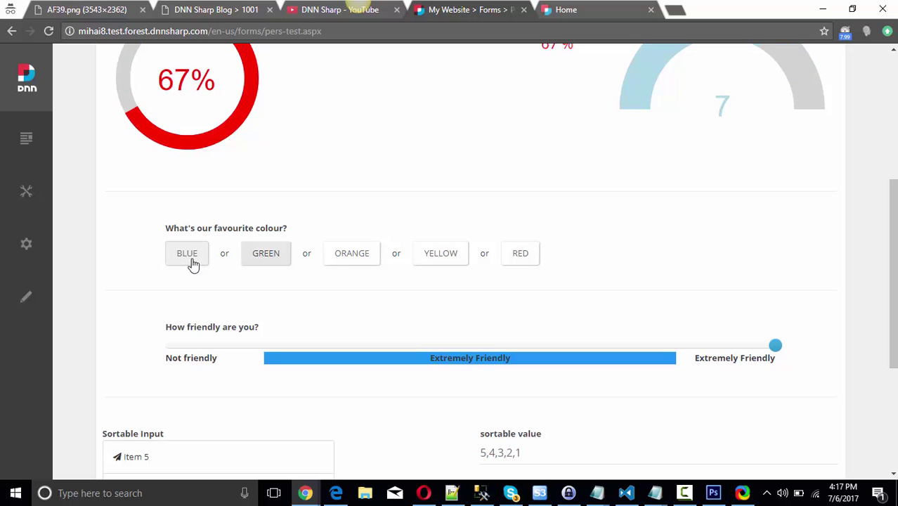
{"action": "left_click", "coordinate": [356, 264]}
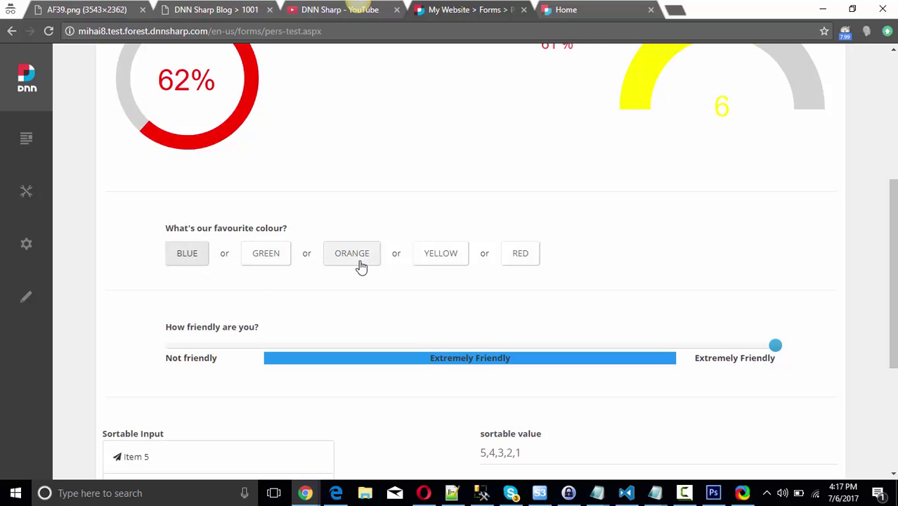
{"action": "left_click", "coordinate": [447, 261]}
{"action": "scroll", "coordinate": [449, 263], "scroll_direction": "up", "scroll_amount": 1}
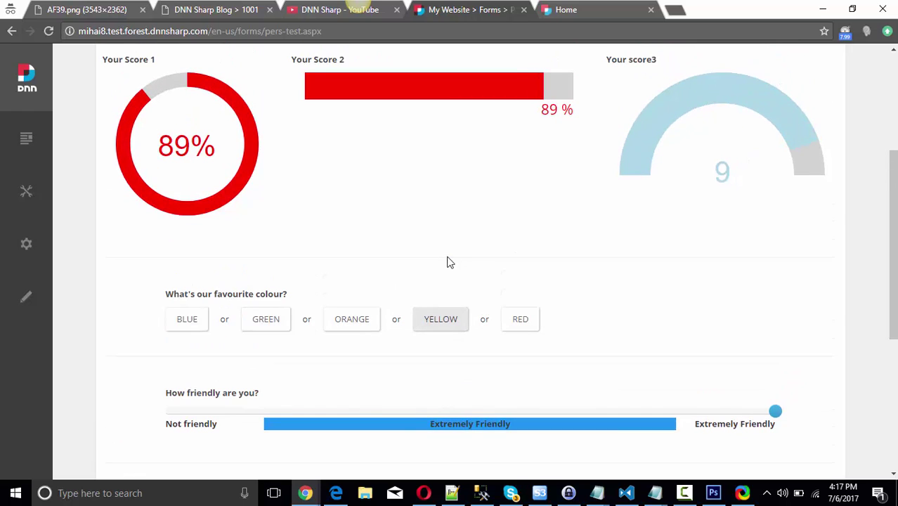
{"action": "scroll", "coordinate": [492, 242], "scroll_direction": "up", "scroll_amount": 3}
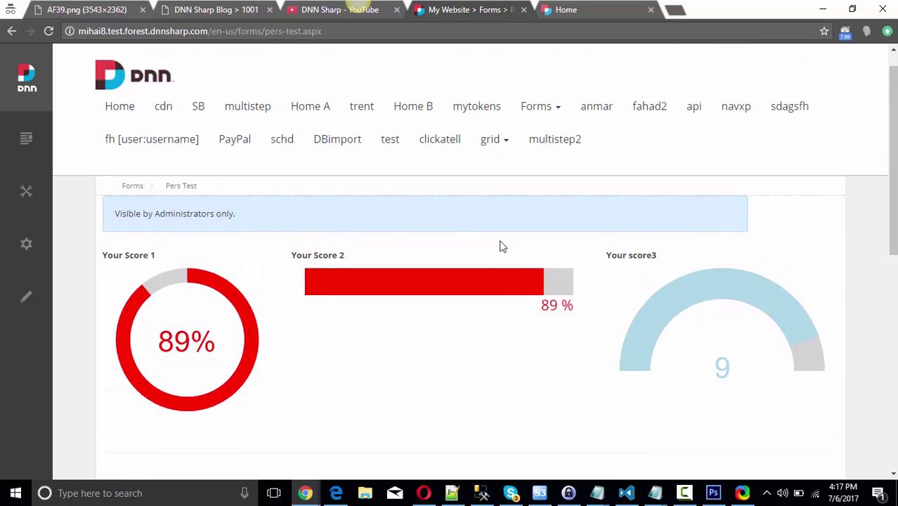
{"action": "scroll", "coordinate": [497, 247], "scroll_direction": "down", "scroll_amount": 3}
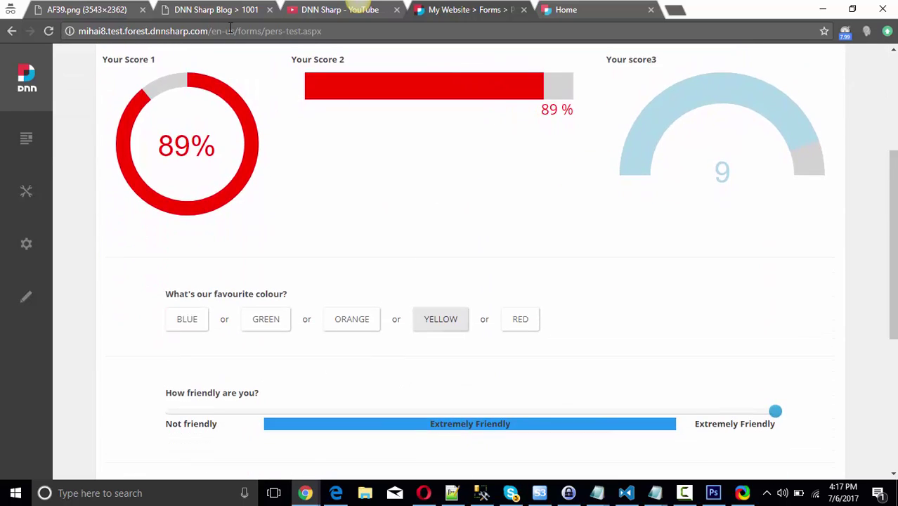
Go from the AF39.png tab to the Action Form settings tab, leaving its address unchanged.
{"action": "left_click", "coordinate": [94, 8]}
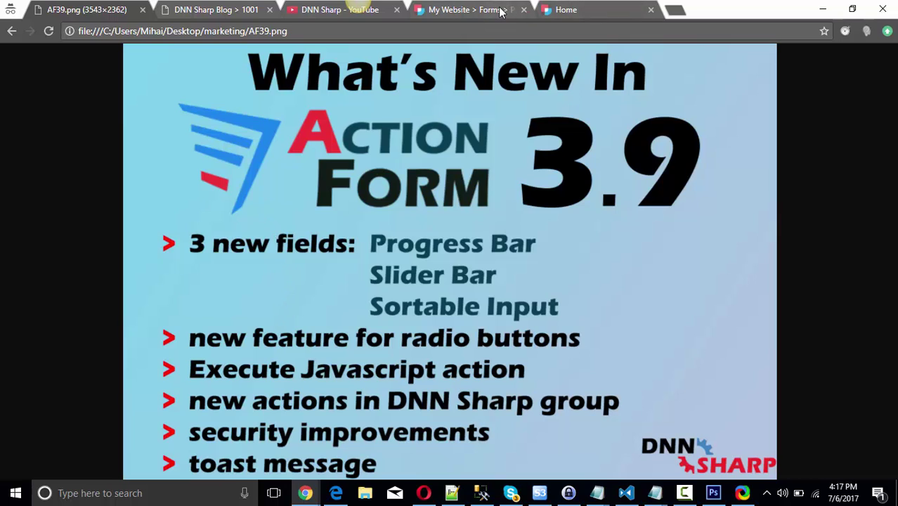
{"action": "left_click", "coordinate": [565, 9]}
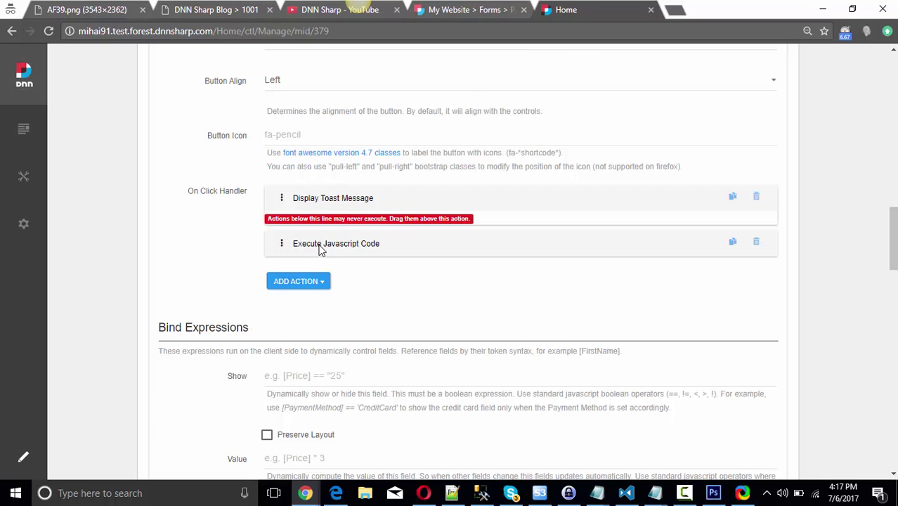
{"action": "left_click", "coordinate": [358, 29]}
{"action": "key", "text": "Escape"}
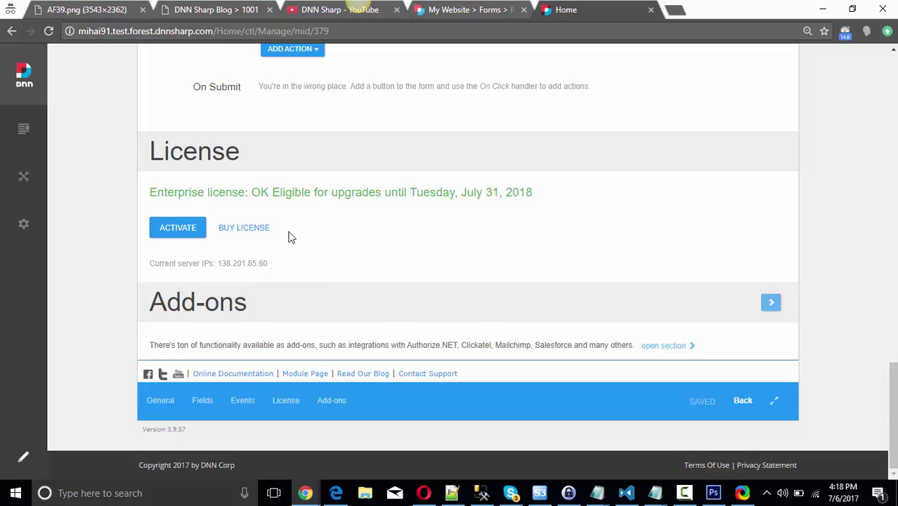
Add an Execute Javascript Code action to the Submit button's on-click actions.
{"action": "scroll", "coordinate": [290, 236], "scroll_direction": "up", "scroll_amount": 7}
{"action": "scroll", "coordinate": [291, 235], "scroll_direction": "up", "scroll_amount": 5}
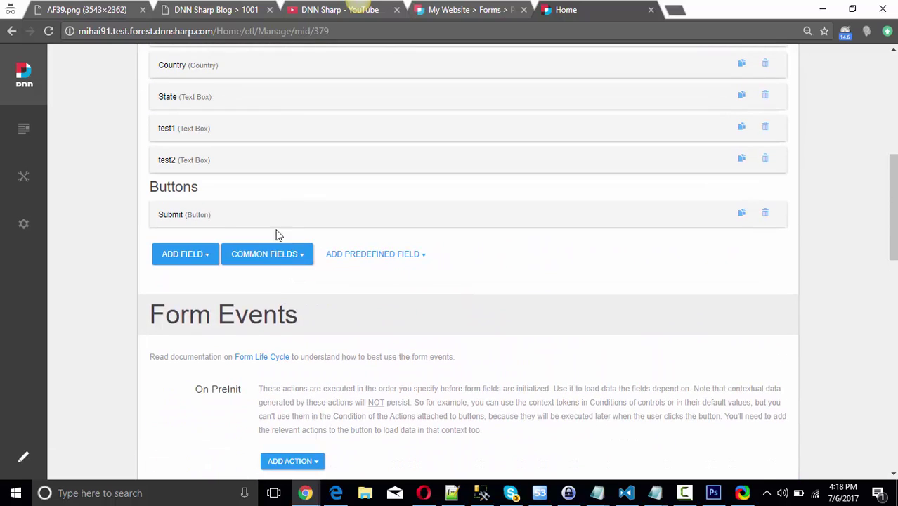
{"action": "left_click", "coordinate": [184, 215]}
{"action": "scroll", "coordinate": [246, 223], "scroll_direction": "down", "scroll_amount": 9}
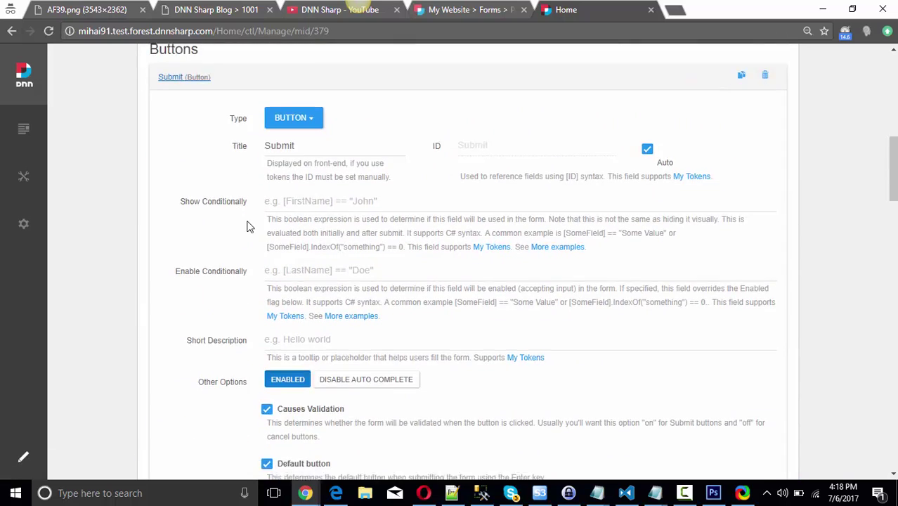
{"action": "left_click", "coordinate": [300, 193]}
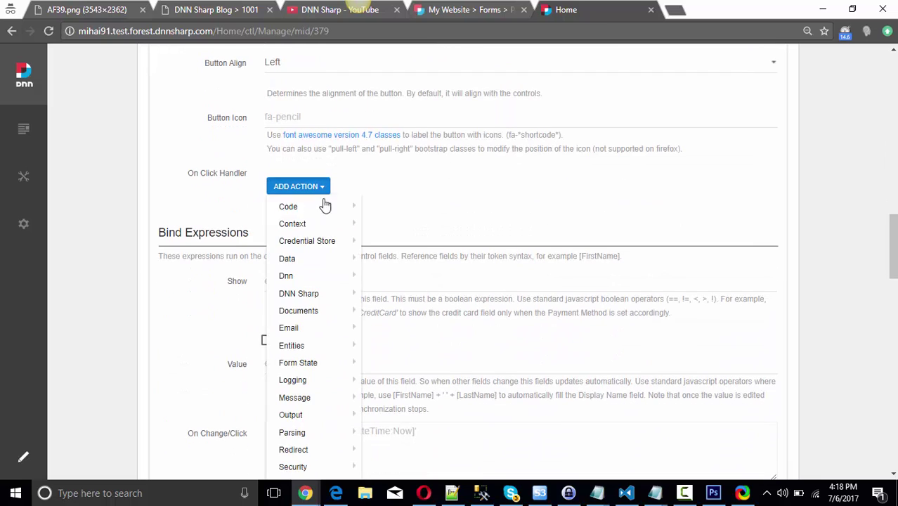
{"action": "scroll", "coordinate": [323, 250], "scroll_direction": "down", "scroll_amount": 2}
{"action": "mouse_move", "coordinate": [323, 239]}
{"action": "mouse_move", "coordinate": [332, 89]}
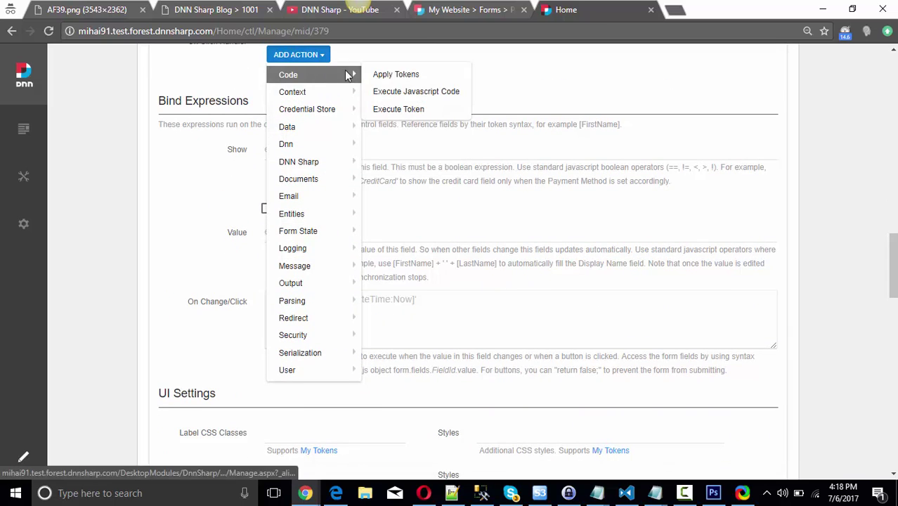
{"action": "left_click", "coordinate": [395, 92]}
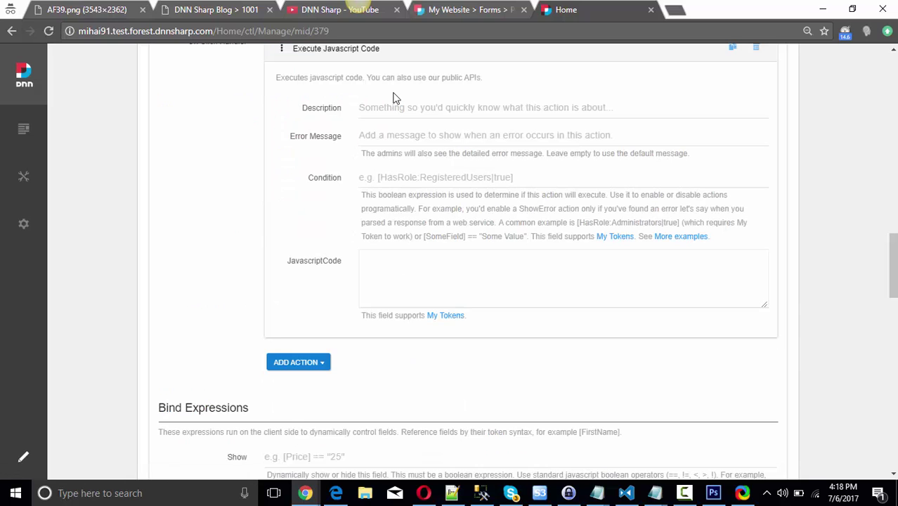
Type 'sdbdvg' in the JavascriptCode box, collapse the action, and view the What's New image.
{"action": "left_click", "coordinate": [427, 279]}
{"action": "type", "text": "sdbdvg"}
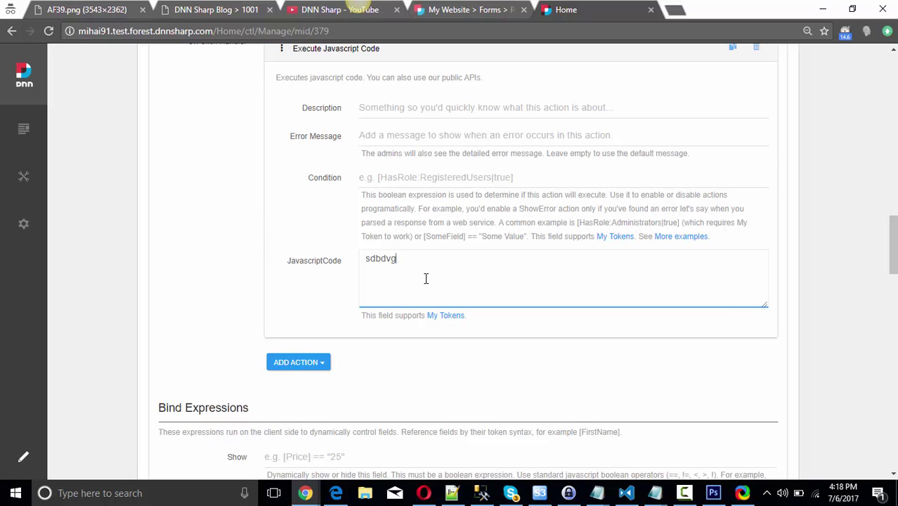
{"action": "left_click", "coordinate": [339, 49]}
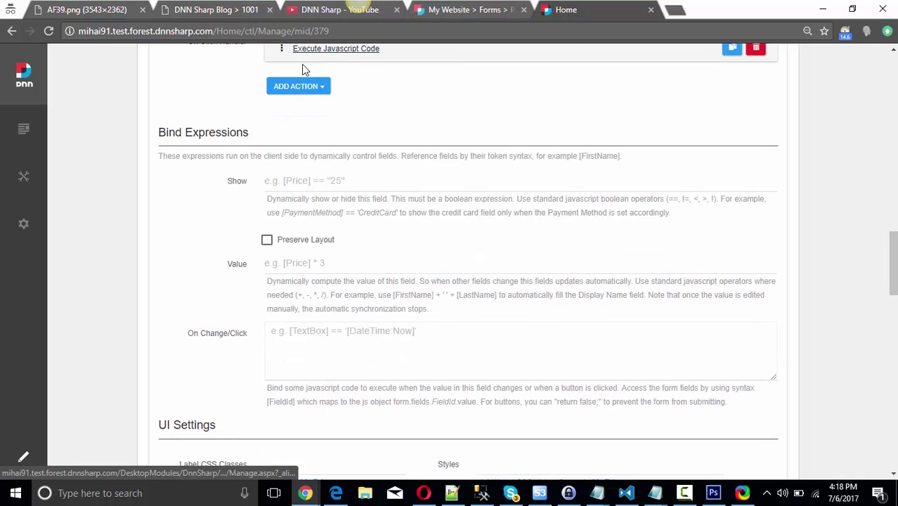
{"action": "left_click", "coordinate": [107, 10]}
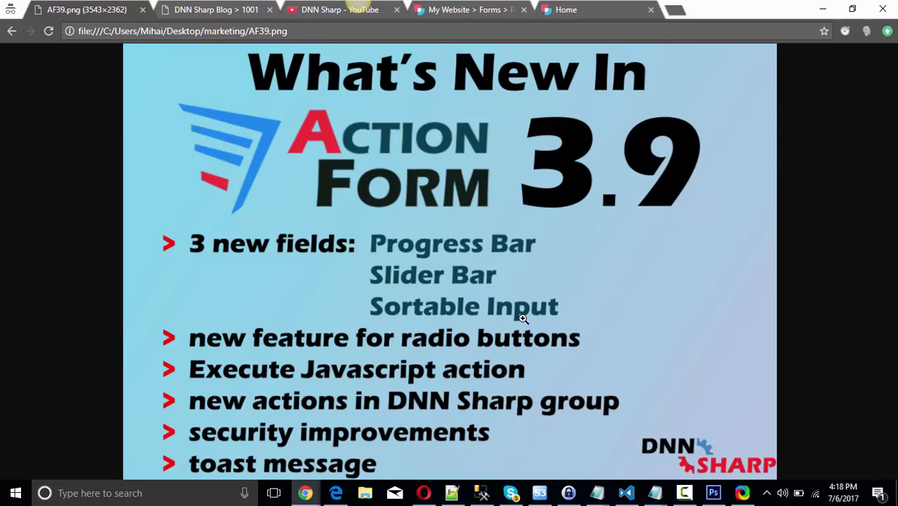
Back on the settings page, add a Display Toast Message action below Execute Javascript Code.
{"action": "left_click", "coordinate": [549, 11]}
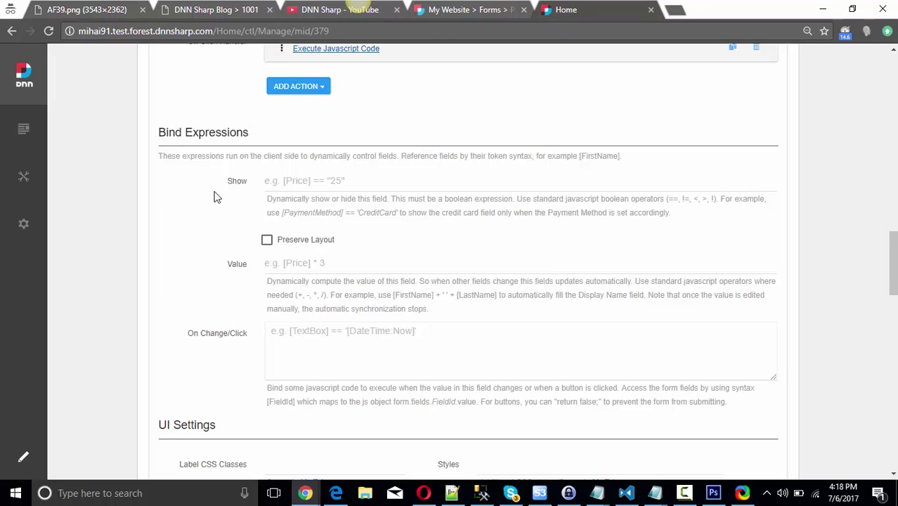
{"action": "scroll", "coordinate": [214, 195], "scroll_direction": "up", "scroll_amount": 1}
{"action": "left_click", "coordinate": [320, 152]}
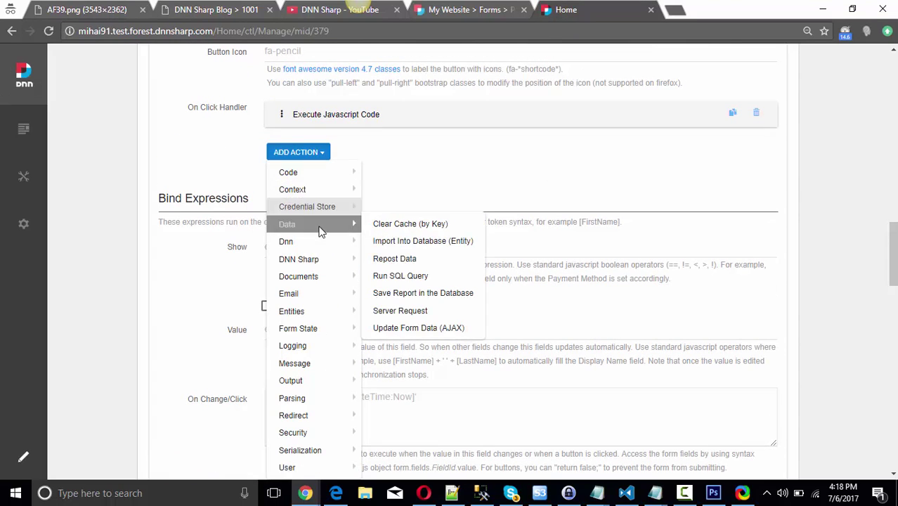
{"action": "mouse_move", "coordinate": [322, 259]}
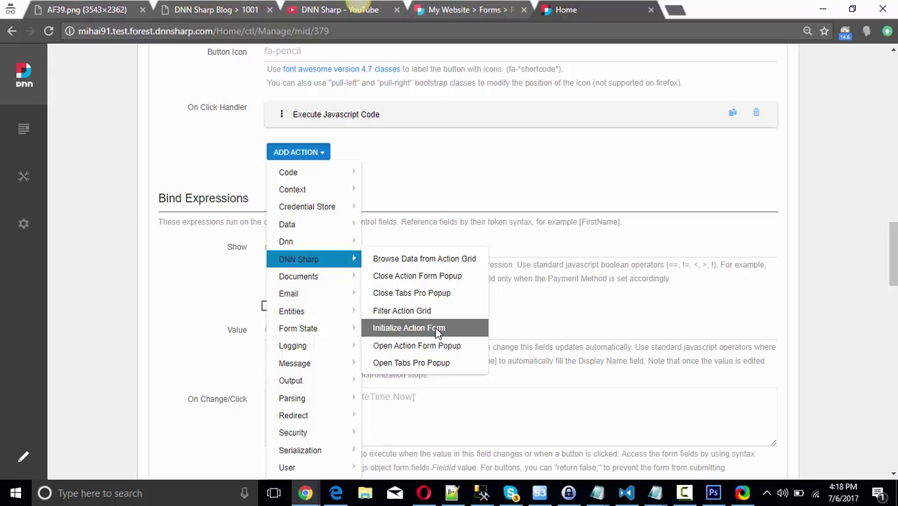
{"action": "left_click", "coordinate": [93, 10]}
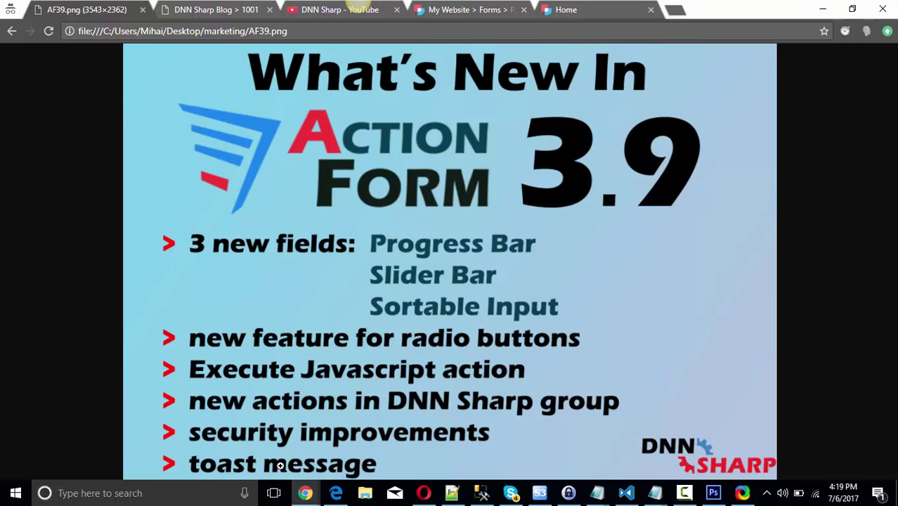
{"action": "left_click", "coordinate": [567, 12]}
{"action": "mouse_move", "coordinate": [318, 366]}
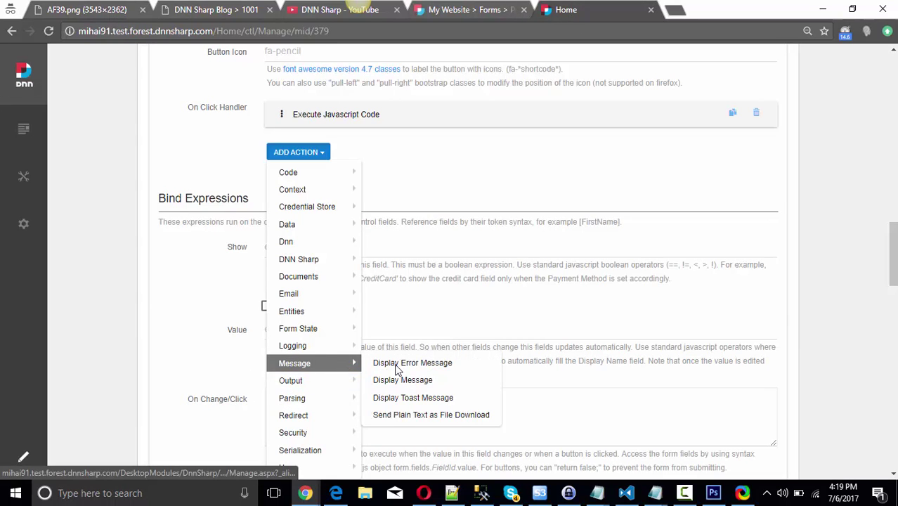
{"action": "left_click", "coordinate": [416, 398]}
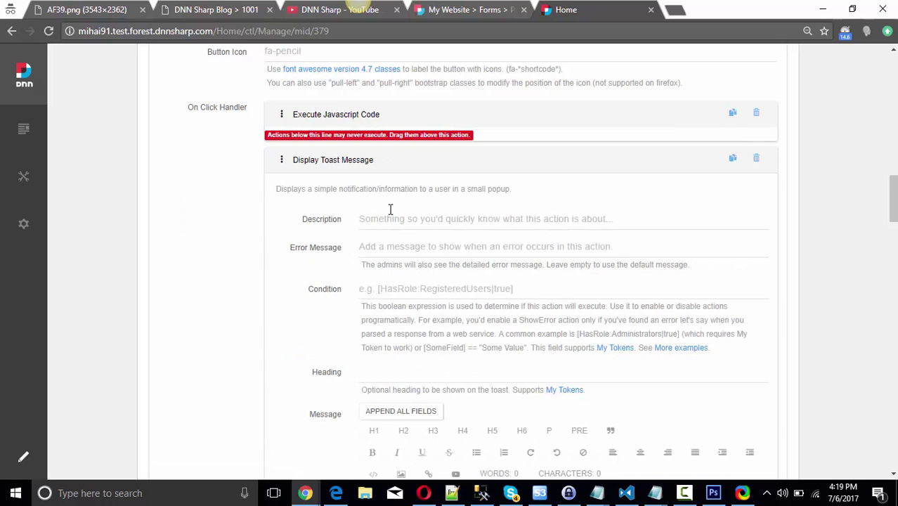
Scroll through the Display Toast Message settings and select the 1000 ms Hide after value.
{"action": "scroll", "coordinate": [390, 207], "scroll_direction": "down", "scroll_amount": 2}
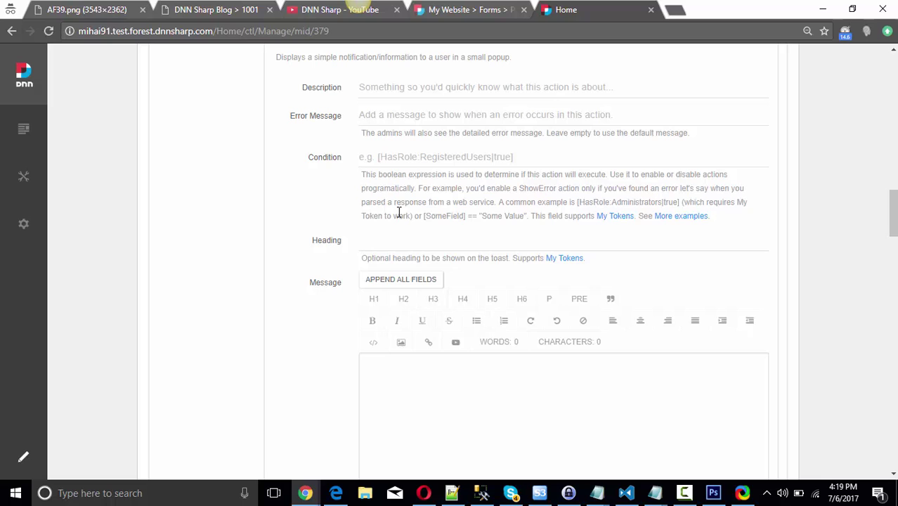
{"action": "scroll", "coordinate": [399, 212], "scroll_direction": "down", "scroll_amount": 3}
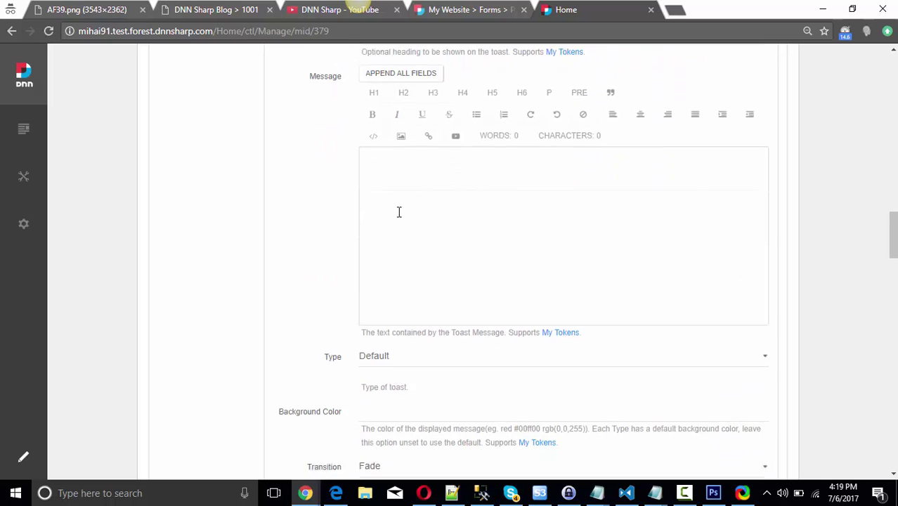
{"action": "scroll", "coordinate": [398, 212], "scroll_direction": "down", "scroll_amount": 3}
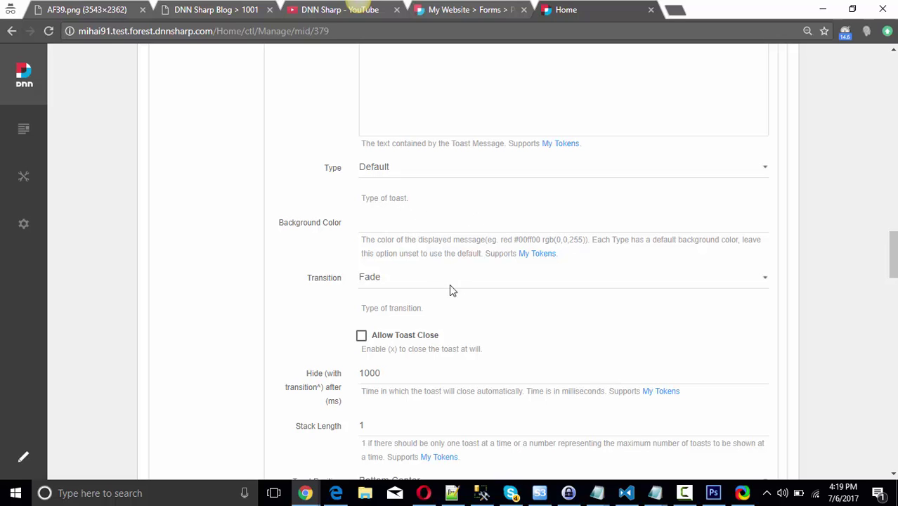
{"action": "scroll", "coordinate": [397, 275], "scroll_direction": "down", "scroll_amount": 1}
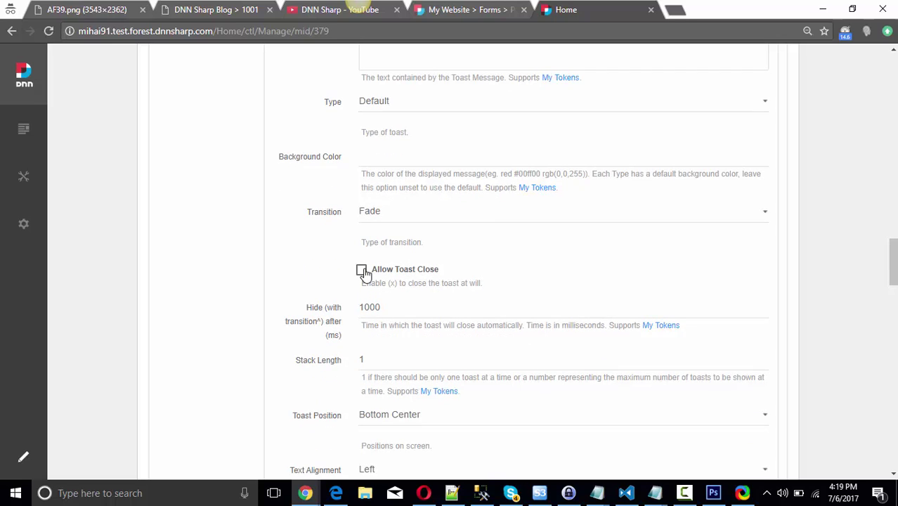
{"action": "left_click", "coordinate": [377, 307]}
{"action": "double_click", "coordinate": [409, 307]}
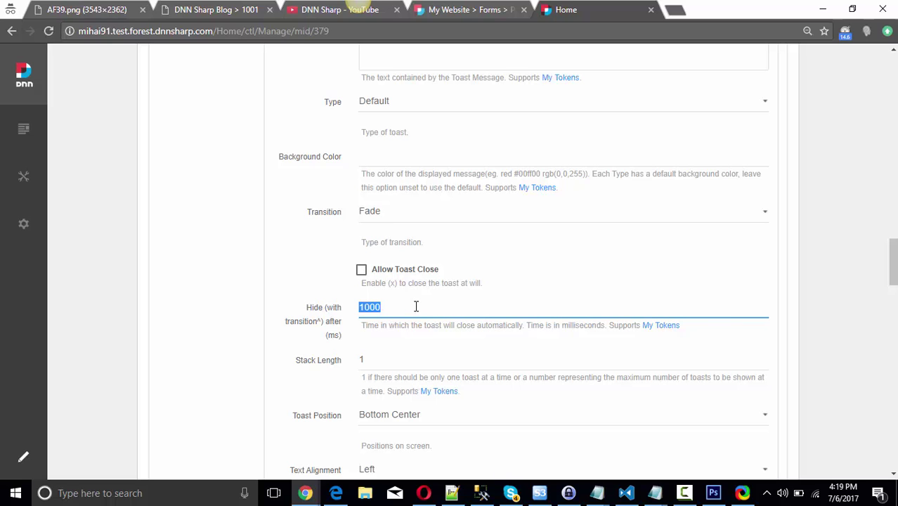
Set the Toast Position dropdown to Middle Center.
{"action": "scroll", "coordinate": [417, 305], "scroll_direction": "down", "scroll_amount": 2}
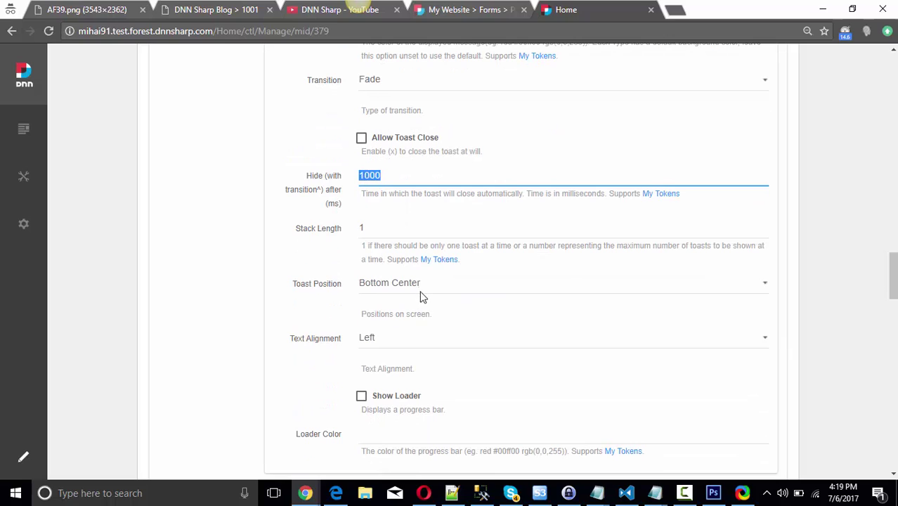
{"action": "left_click", "coordinate": [418, 290]}
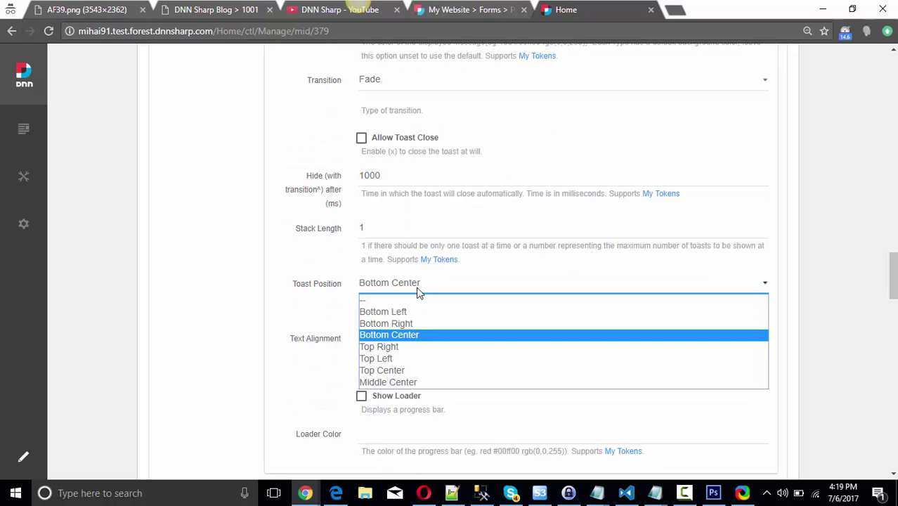
{"action": "left_click", "coordinate": [396, 379]}
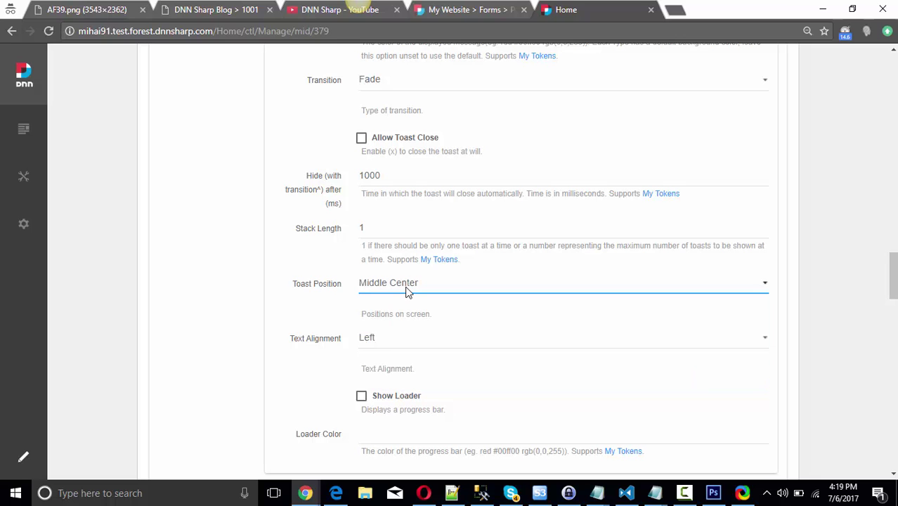
{"action": "scroll", "coordinate": [404, 291], "scroll_direction": "down", "scroll_amount": 3}
{"action": "scroll", "coordinate": [413, 81], "scroll_direction": "up", "scroll_amount": 5}
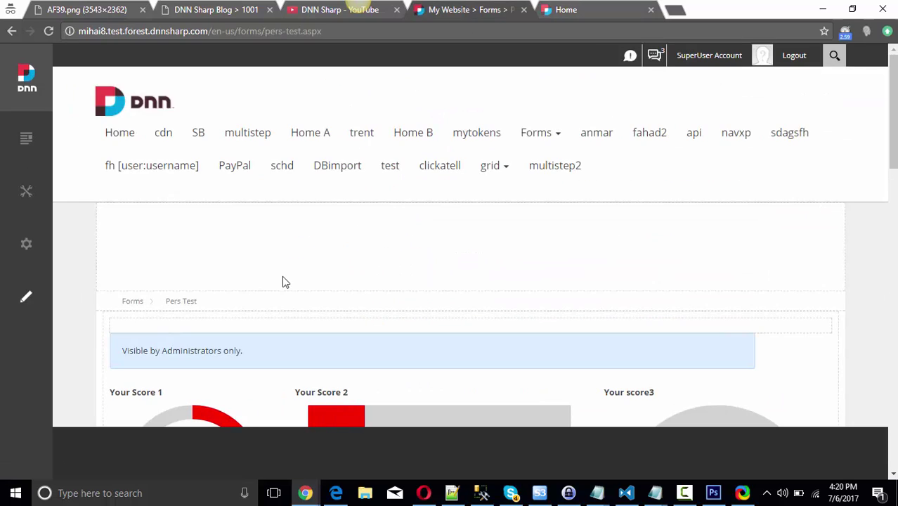
{"action": "scroll", "coordinate": [285, 278], "scroll_direction": "down", "scroll_amount": 2}
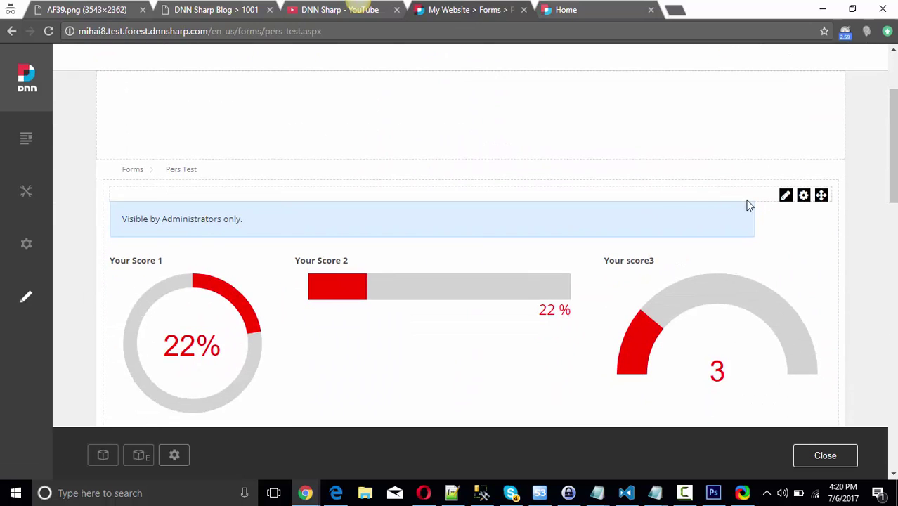
{"action": "scroll", "coordinate": [746, 189], "scroll_direction": "down", "scroll_amount": 2}
{"action": "scroll", "coordinate": [745, 146], "scroll_direction": "up", "scroll_amount": 1}
{"action": "mouse_move", "coordinate": [784, 131]}
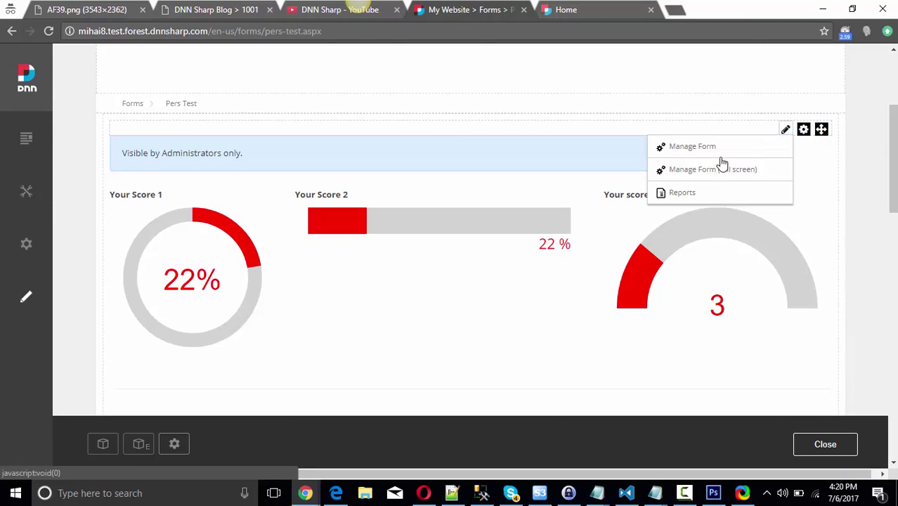
{"action": "left_click", "coordinate": [713, 170]}
{"action": "left_click", "coordinate": [564, 10]}
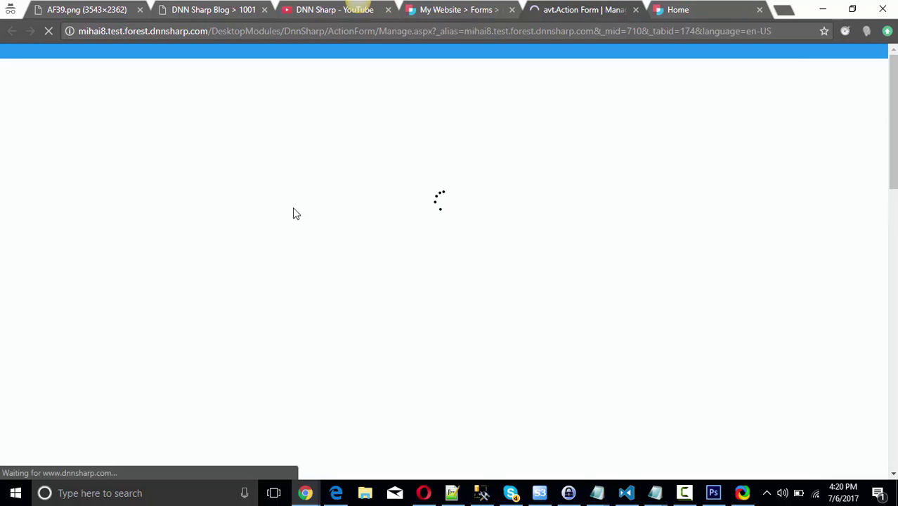
{"action": "scroll", "coordinate": [127, 207], "scroll_direction": "down", "scroll_amount": 2}
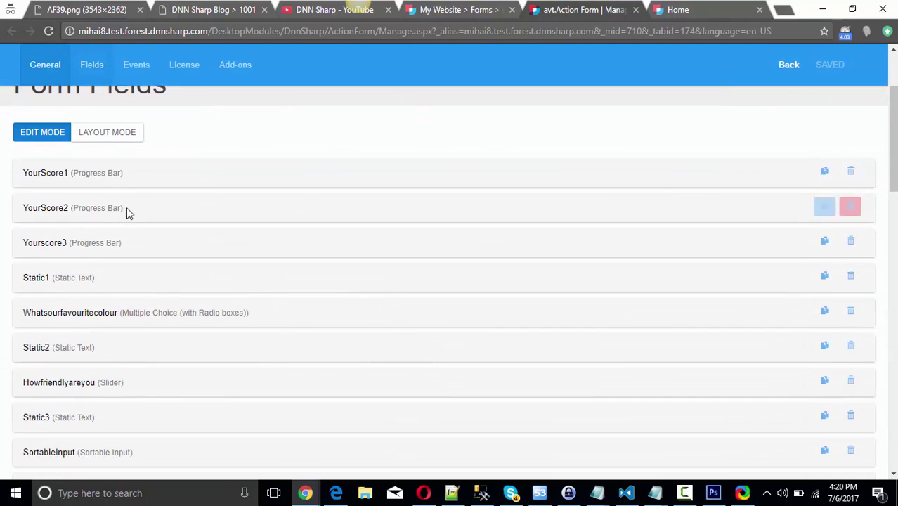
{"action": "left_click", "coordinate": [62, 177]}
{"action": "scroll", "coordinate": [471, 218], "scroll_direction": "down", "scroll_amount": 3}
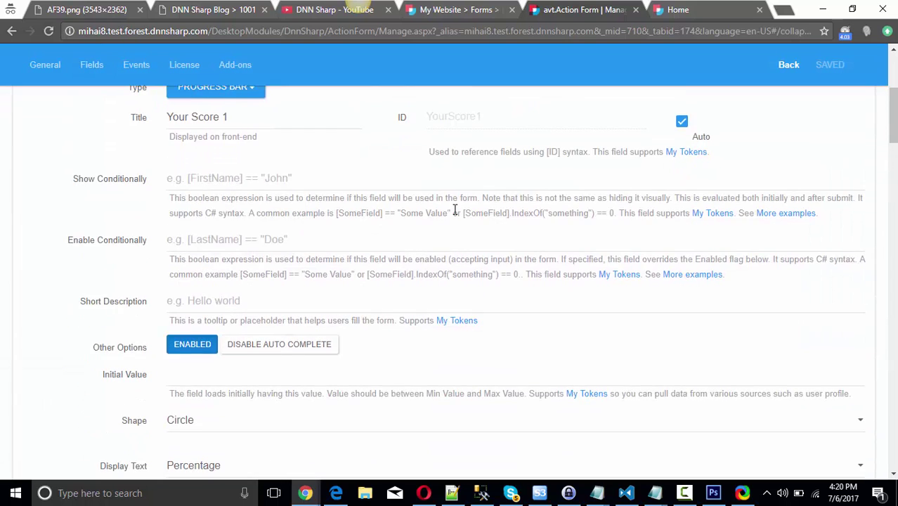
{"action": "scroll", "coordinate": [454, 208], "scroll_direction": "down", "scroll_amount": 3}
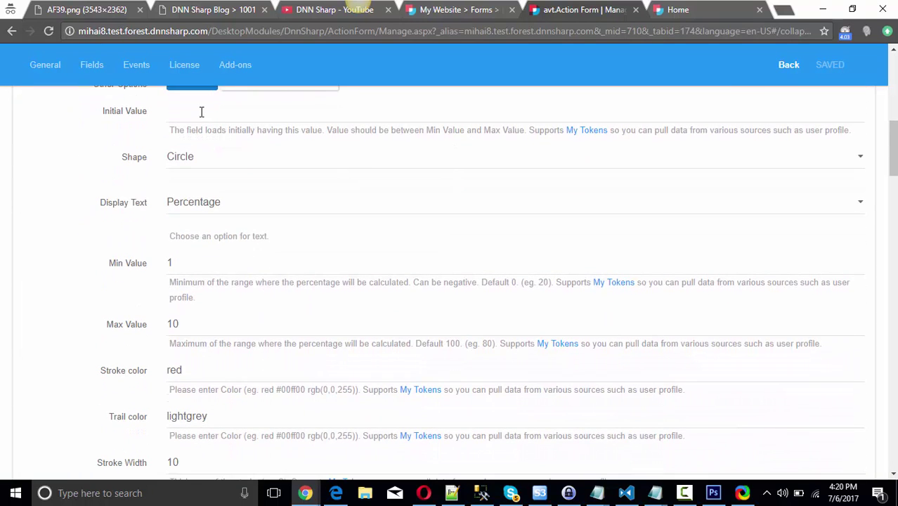
{"action": "left_click", "coordinate": [209, 159]}
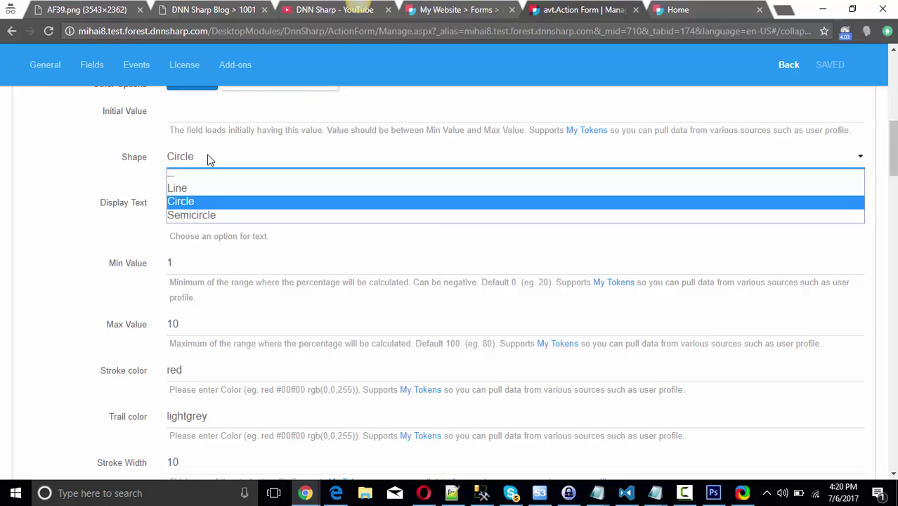
{"action": "left_click", "coordinate": [207, 157]}
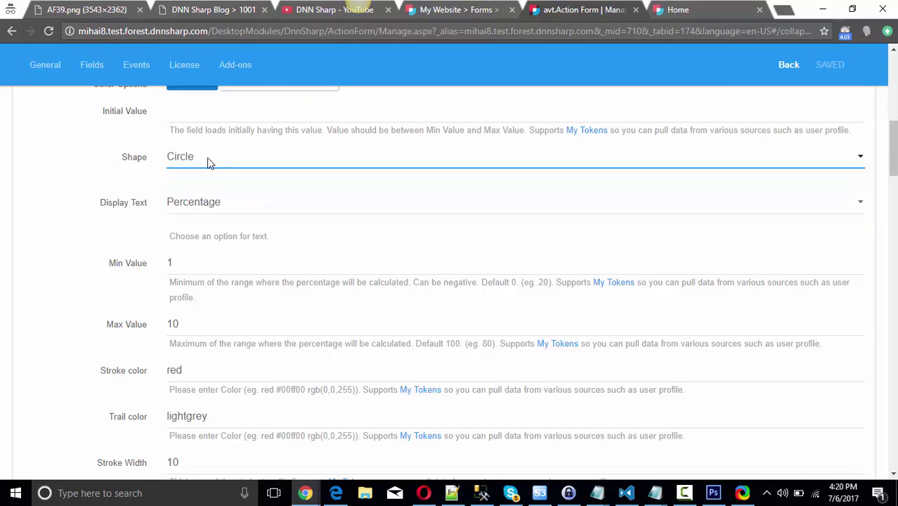
{"action": "left_click", "coordinate": [206, 204]}
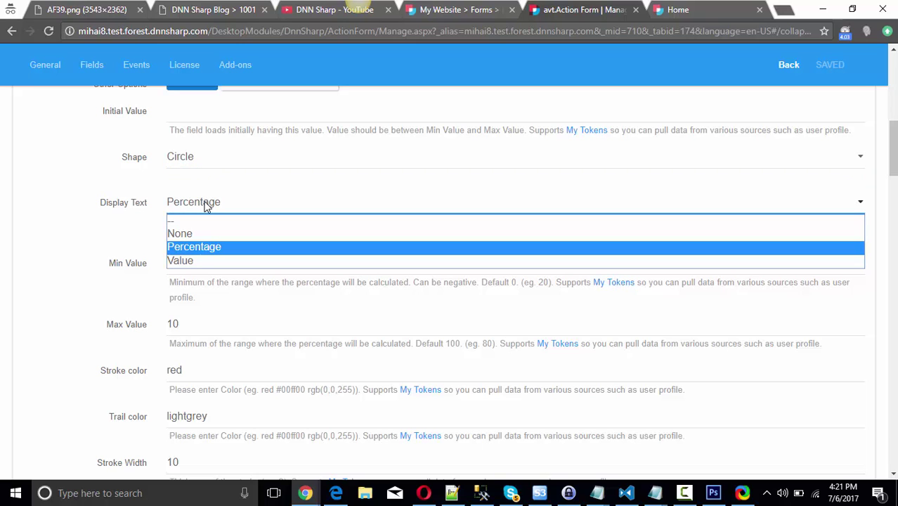
{"action": "left_click", "coordinate": [205, 205]}
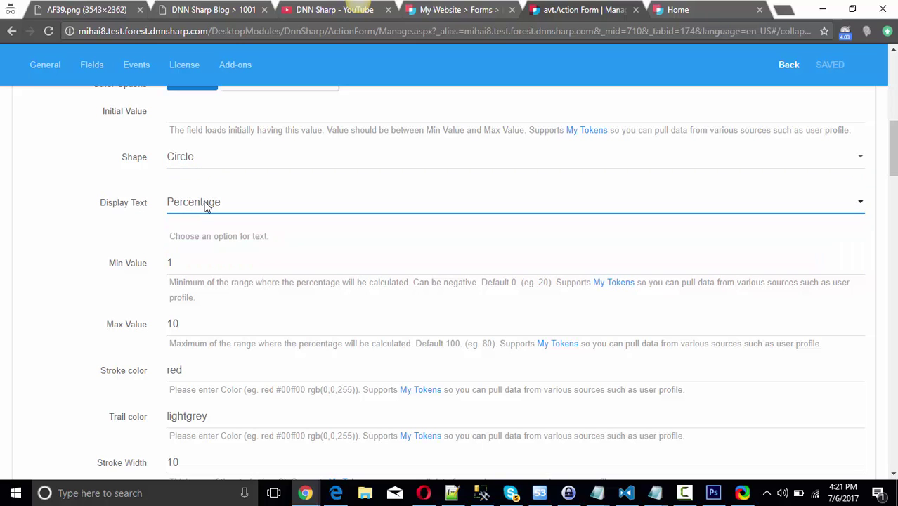
{"action": "left_click", "coordinate": [193, 259]}
{"action": "left_click", "coordinate": [214, 316]}
{"action": "left_click", "coordinate": [142, 264]}
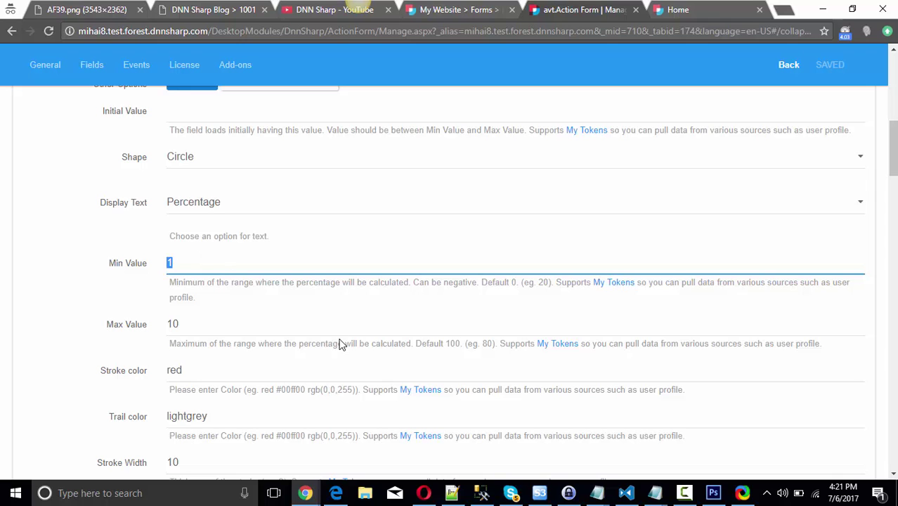
{"action": "scroll", "coordinate": [333, 342], "scroll_direction": "down", "scroll_amount": 2}
{"action": "left_click", "coordinate": [217, 240]}
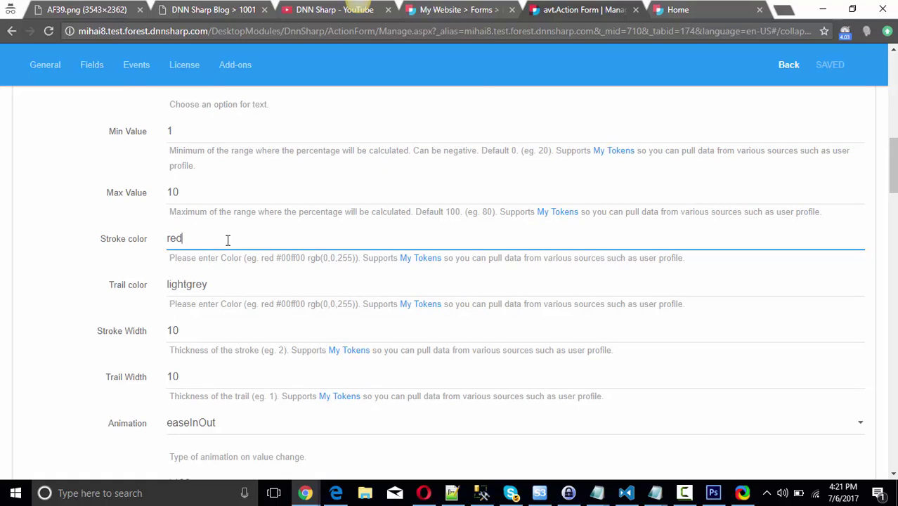
{"action": "left_click", "coordinate": [220, 287]}
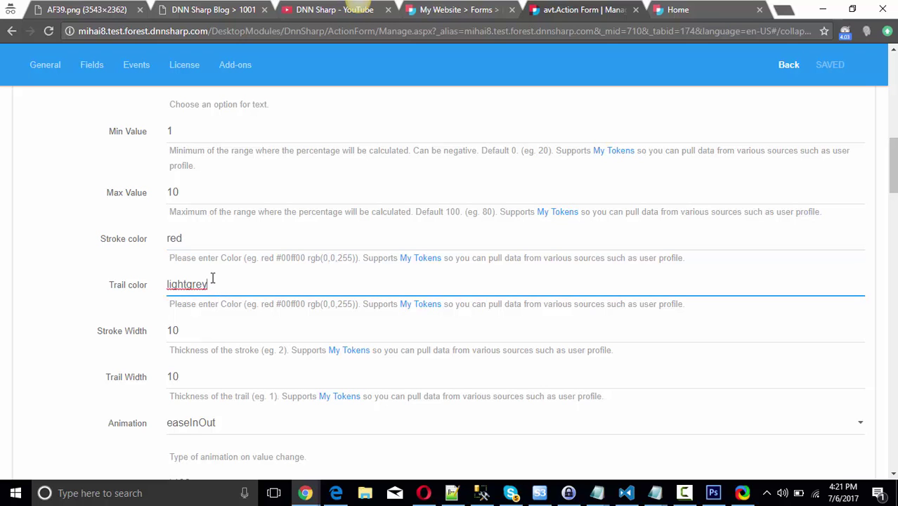
{"action": "scroll", "coordinate": [204, 262], "scroll_direction": "down", "scroll_amount": 1}
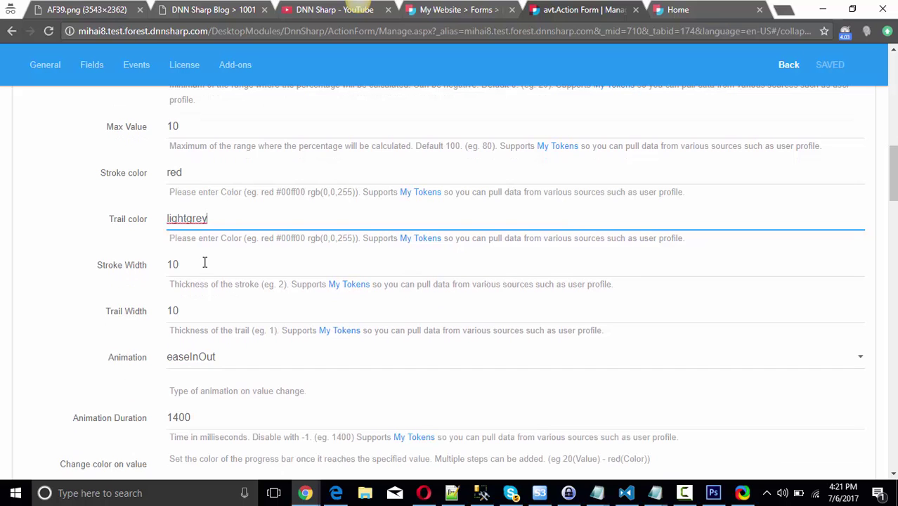
{"action": "scroll", "coordinate": [233, 325], "scroll_direction": "down", "scroll_amount": 2}
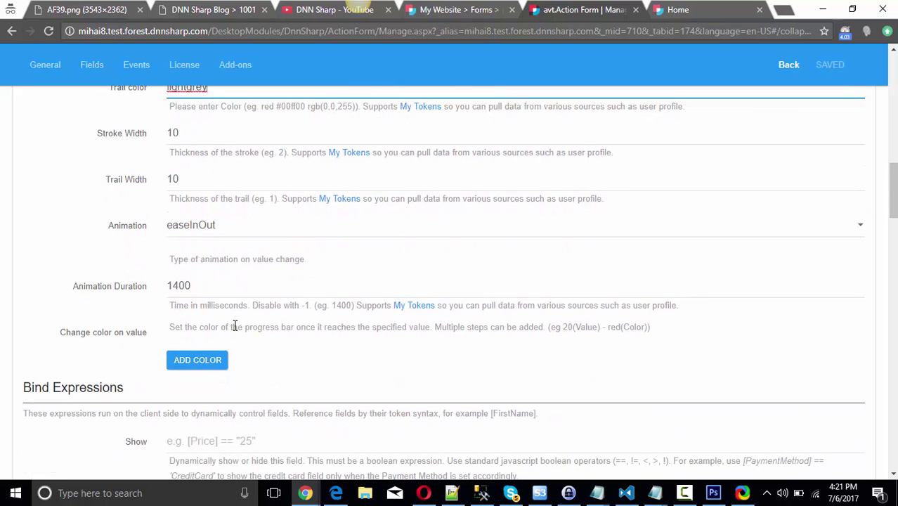
{"action": "scroll", "coordinate": [234, 325], "scroll_direction": "down", "scroll_amount": 1}
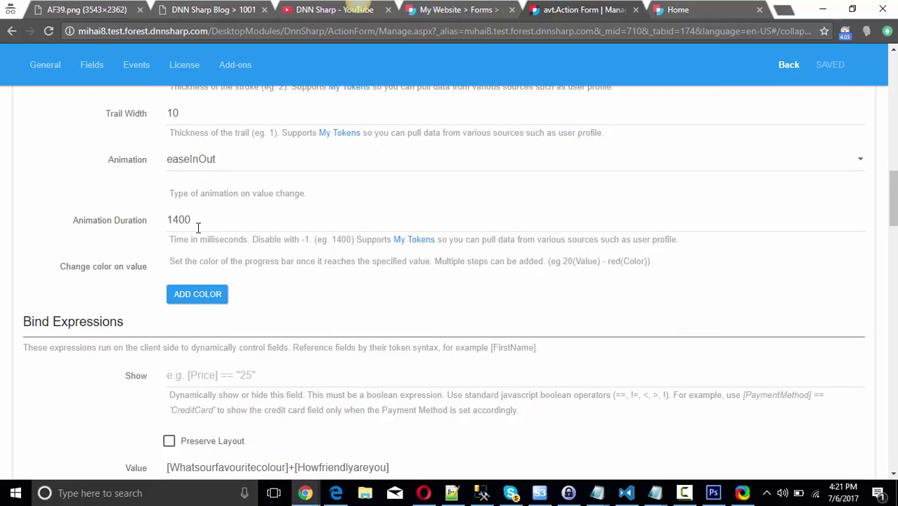
Add the first progress colour threshold: value 3, colour yellow.
{"action": "left_click", "coordinate": [198, 295]}
{"action": "left_click", "coordinate": [257, 313]}
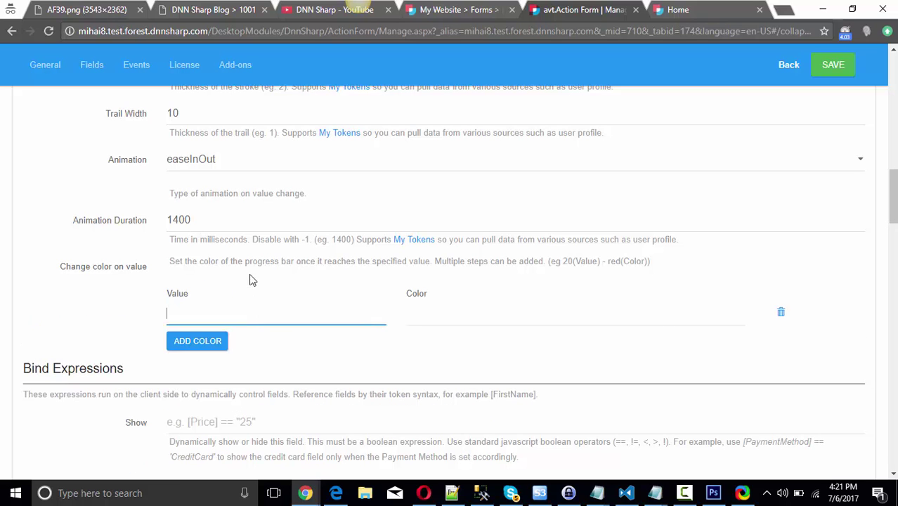
{"action": "scroll", "coordinate": [242, 261], "scroll_direction": "up", "scroll_amount": 1}
{"action": "scroll", "coordinate": [243, 259], "scroll_direction": "up", "scroll_amount": 5}
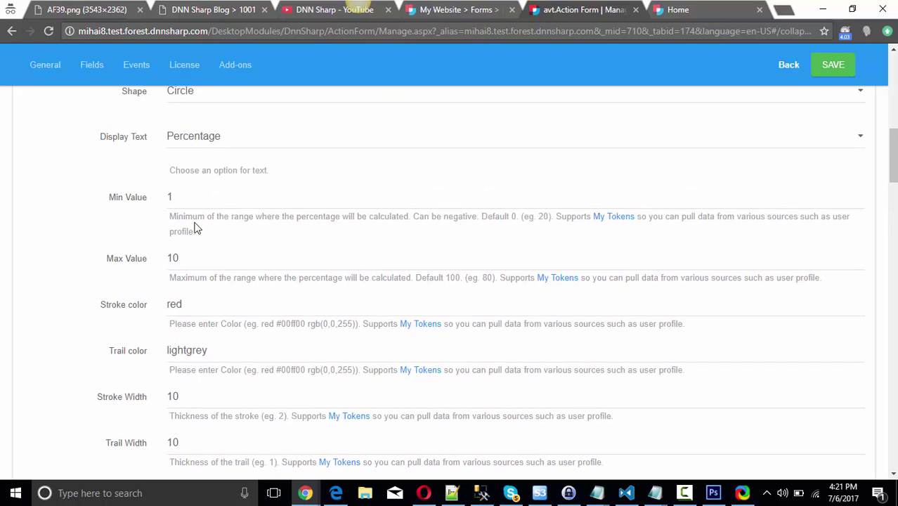
{"action": "scroll", "coordinate": [203, 271], "scroll_direction": "down", "scroll_amount": 6}
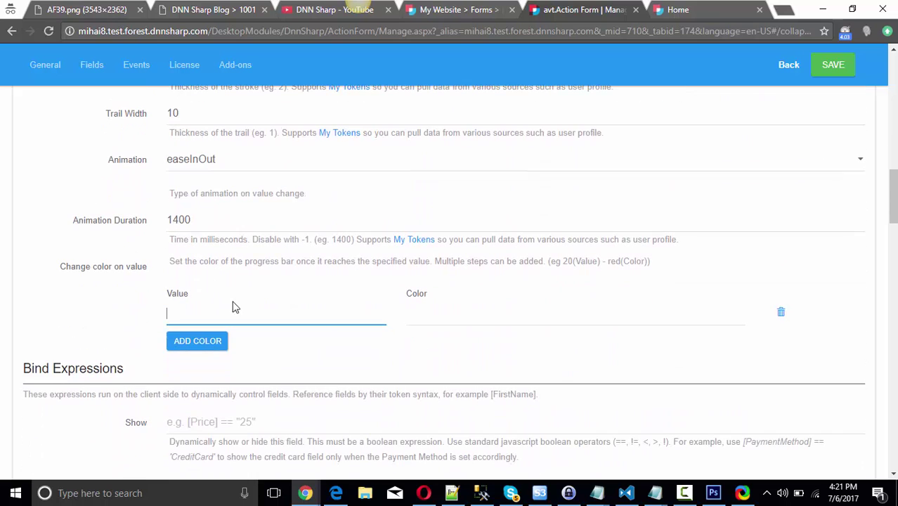
{"action": "type", "text": "3"}
{"action": "left_click", "coordinate": [435, 312]}
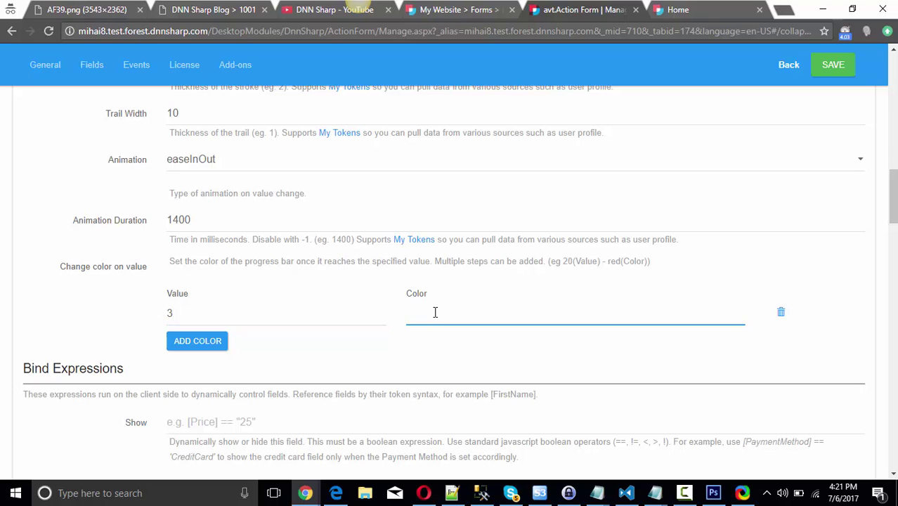
{"action": "type", "text": "yellow"}
Add two more thresholds: 5 orange and 7 green.
{"action": "left_click", "coordinate": [195, 345]}
{"action": "left_click", "coordinate": [195, 344]}
{"action": "type", "text": "4"}
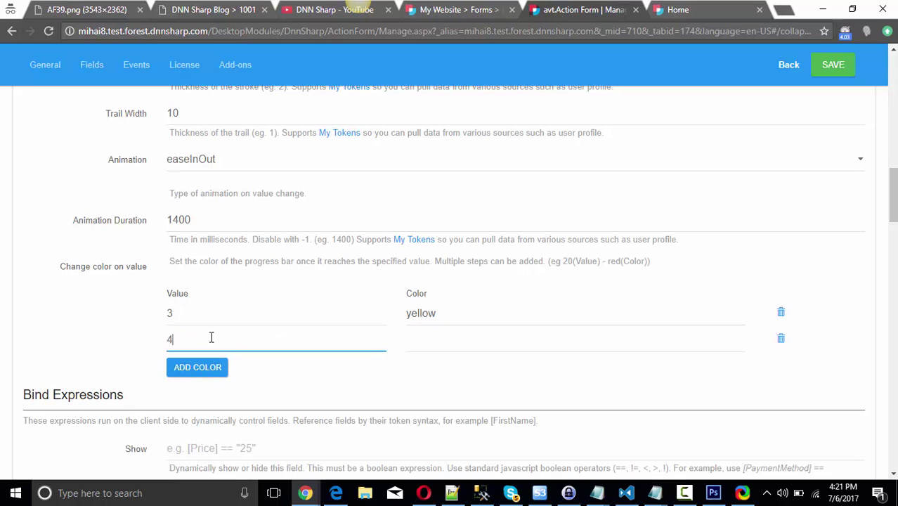
{"action": "key", "text": "BackSpace"}
{"action": "type", "text": "5"}
{"action": "left_click", "coordinate": [473, 337]}
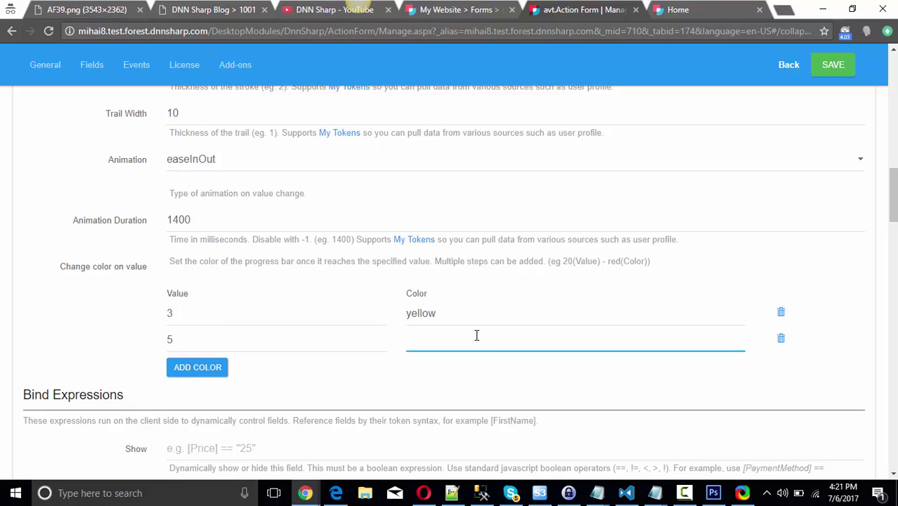
{"action": "type", "text": "orange"}
{"action": "left_click", "coordinate": [195, 370]}
{"action": "left_click", "coordinate": [204, 372]}
{"action": "type", "text": "7"}
{"action": "left_click", "coordinate": [429, 367]}
{"action": "type", "text": "green"}
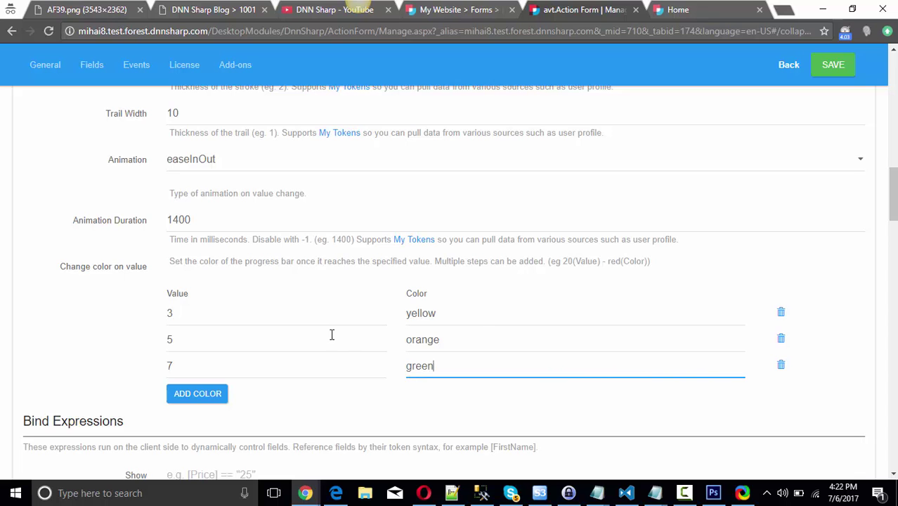
Collapse YourScore1 and expand the Whatsourfavouritecolour field settings.
{"action": "scroll", "coordinate": [304, 326], "scroll_direction": "up", "scroll_amount": 2}
{"action": "scroll", "coordinate": [304, 327], "scroll_direction": "up", "scroll_amount": 10}
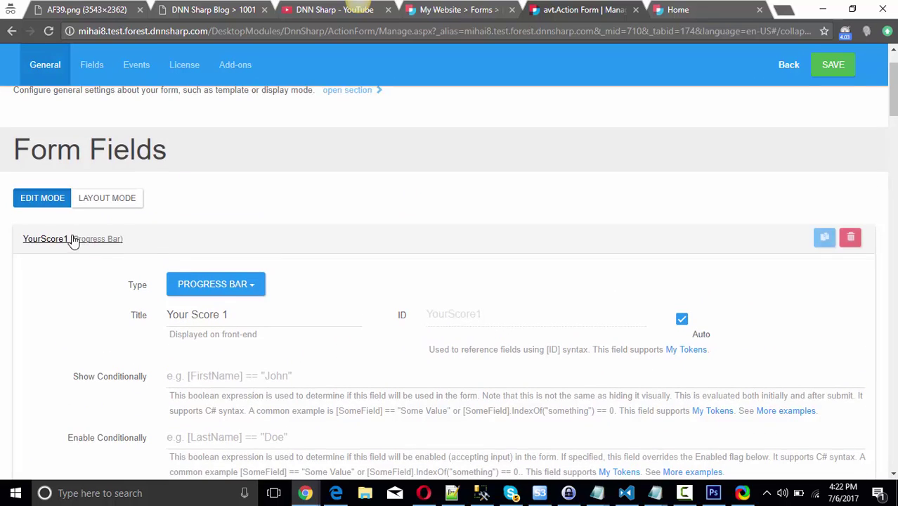
{"action": "left_click", "coordinate": [65, 240]}
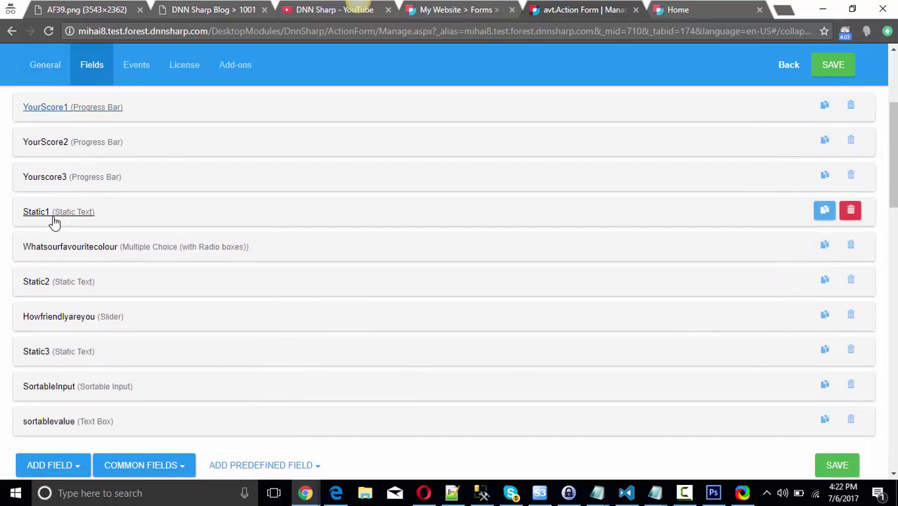
{"action": "left_click", "coordinate": [90, 250]}
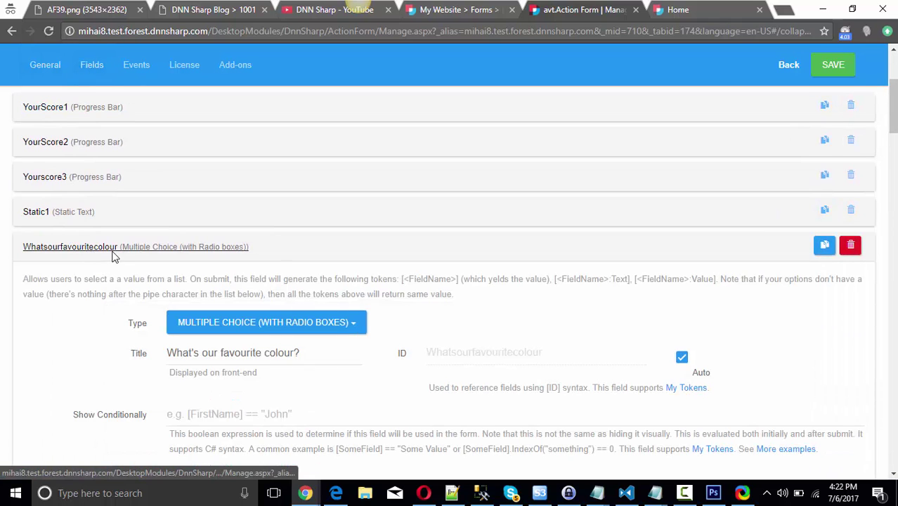
Uncheck the Radio Buttons option for the favourite-colour question.
{"action": "scroll", "coordinate": [259, 276], "scroll_direction": "down", "scroll_amount": 6}
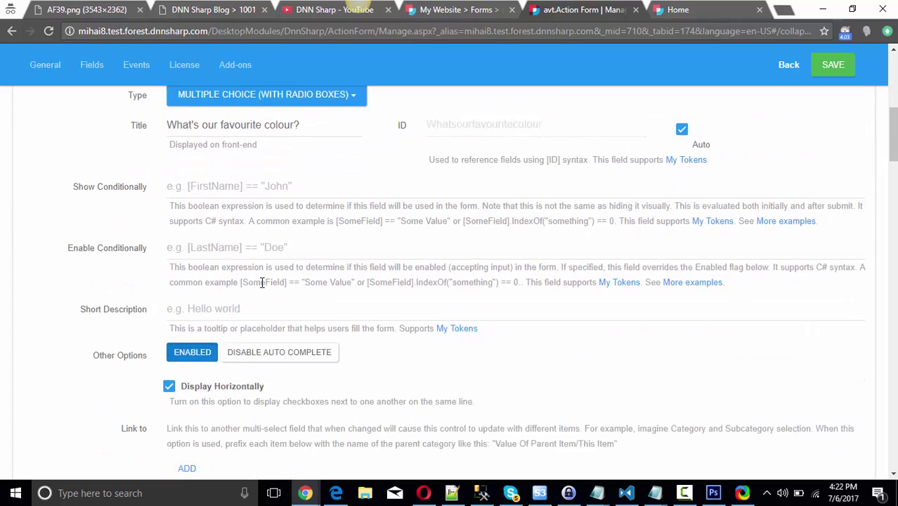
{"action": "scroll", "coordinate": [176, 272], "scroll_direction": "up", "scroll_amount": 1}
{"action": "scroll", "coordinate": [180, 272], "scroll_direction": "down", "scroll_amount": 3}
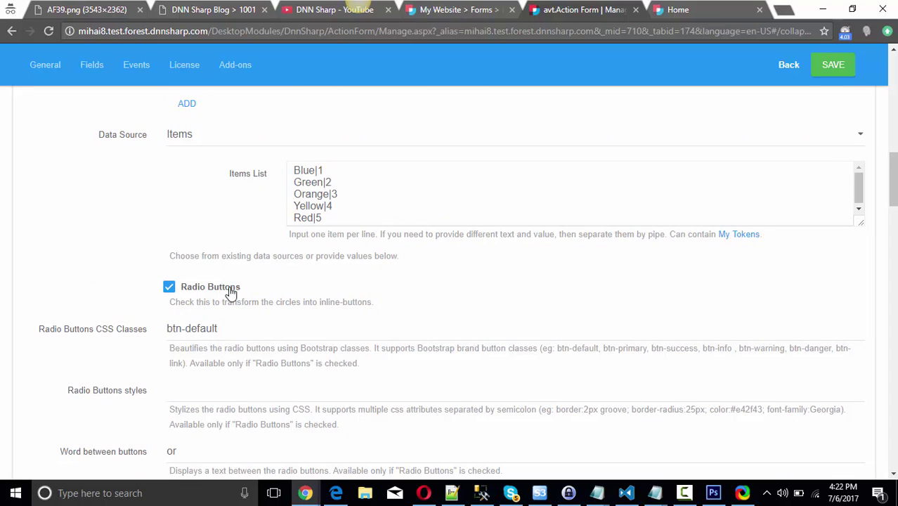
{"action": "left_click", "coordinate": [172, 291]}
Bring up the live Pers Test page, now showing scores 1%, 1% and 3.
{"action": "scroll", "coordinate": [427, 251], "scroll_direction": "up", "scroll_amount": 1}
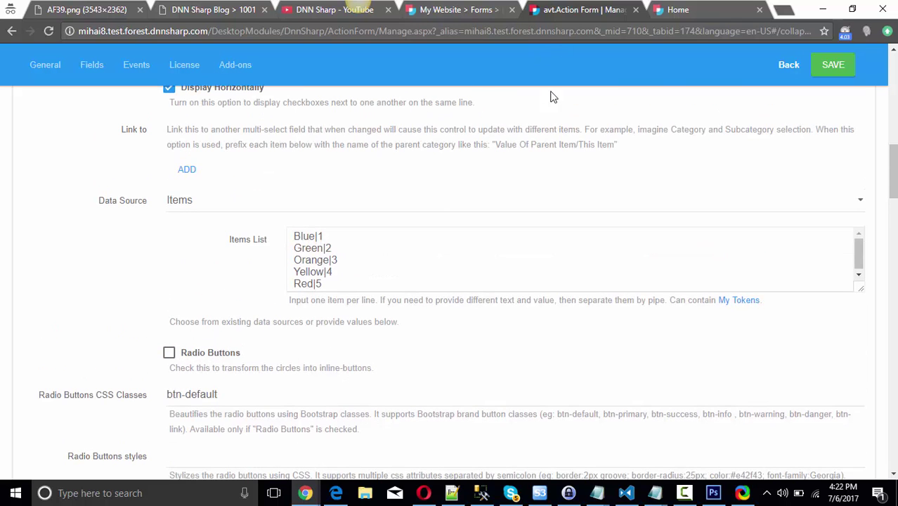
{"action": "scroll", "coordinate": [731, 163], "scroll_direction": "up", "scroll_amount": 3}
{"action": "scroll", "coordinate": [730, 163], "scroll_direction": "up", "scroll_amount": 1}
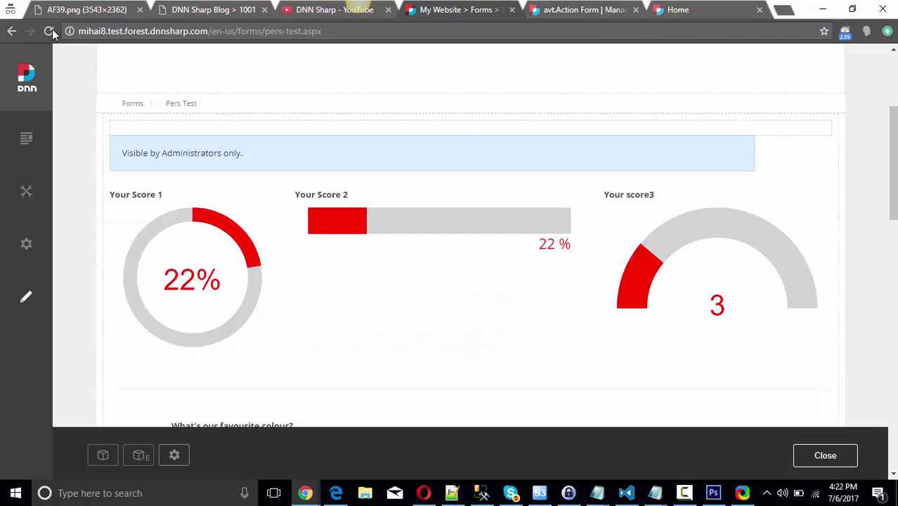
{"action": "left_click", "coordinate": [48, 31]}
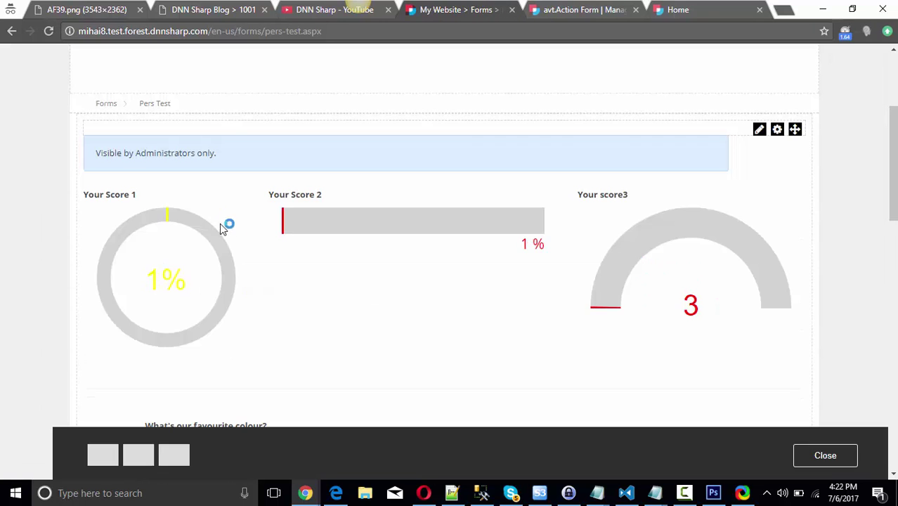
Try the Blue, Green, Orange and Yellow colour options to watch the score bars change colour.
{"action": "scroll", "coordinate": [239, 250], "scroll_direction": "down", "scroll_amount": 2}
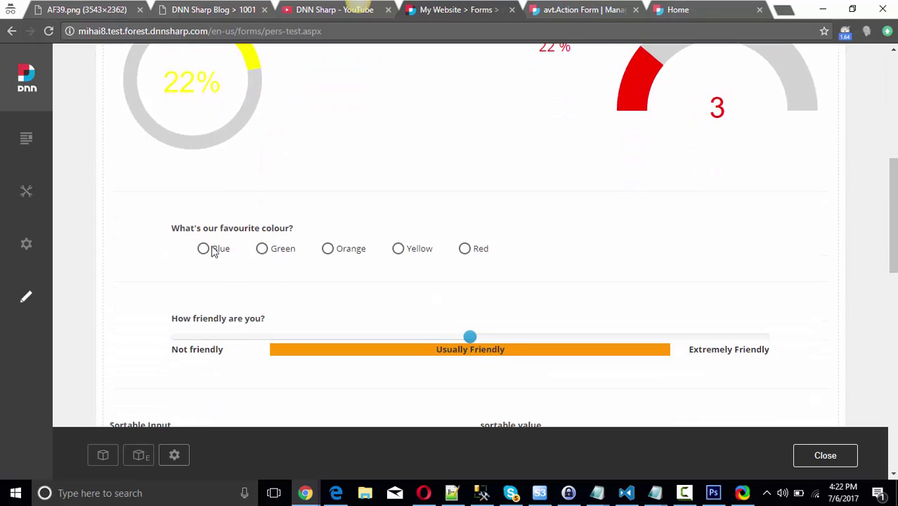
{"action": "left_click", "coordinate": [203, 184]}
{"action": "left_click", "coordinate": [262, 184]}
{"action": "left_click", "coordinate": [327, 183]}
{"action": "scroll", "coordinate": [331, 187], "scroll_direction": "up", "scroll_amount": 3}
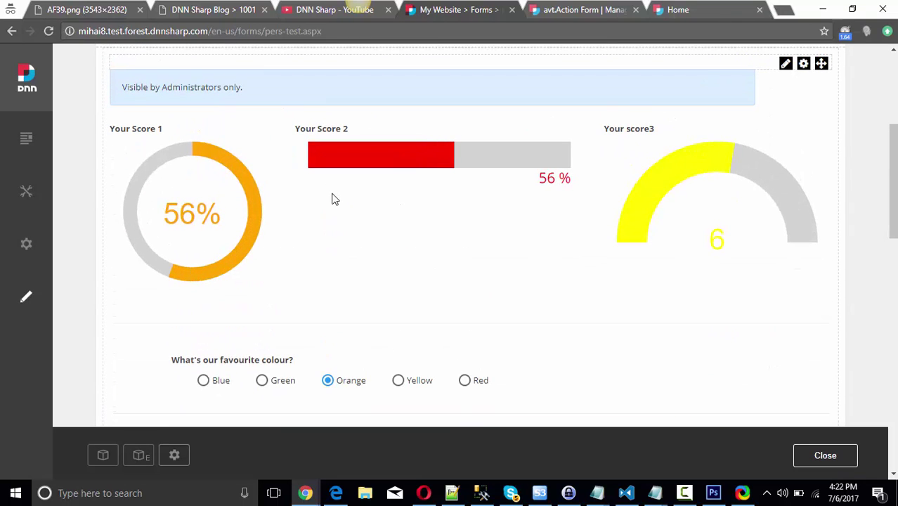
{"action": "left_click", "coordinate": [398, 380]}
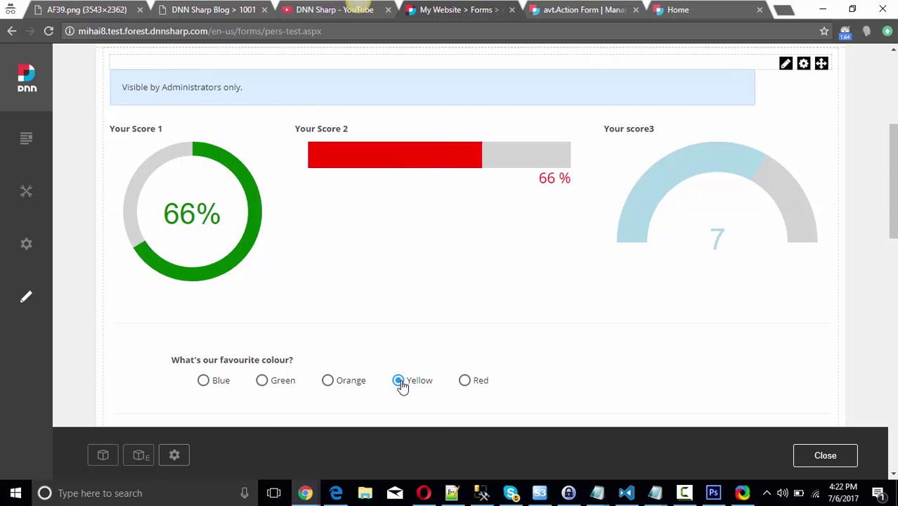
{"action": "left_click", "coordinate": [328, 383]}
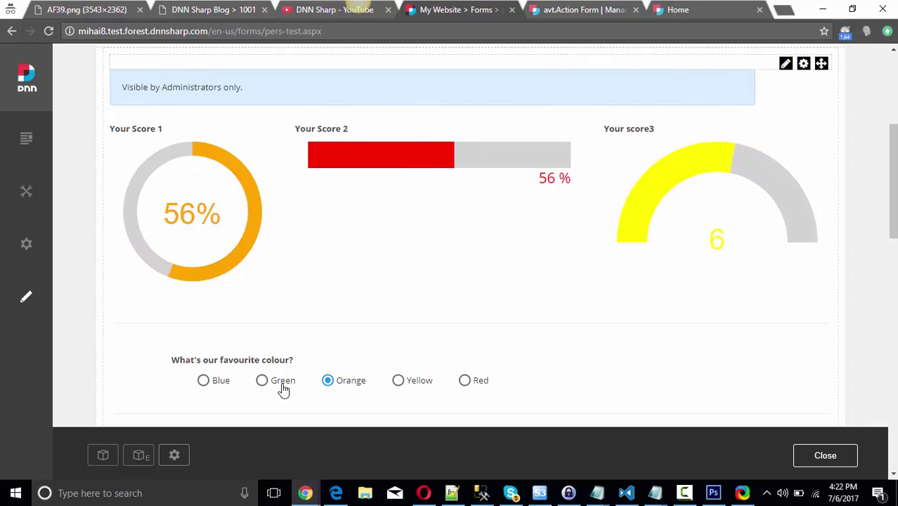
Cycle through Green, Blue, Yellow and Orange again, then settle on Red so the gauge turns green.
{"action": "left_click", "coordinate": [262, 382]}
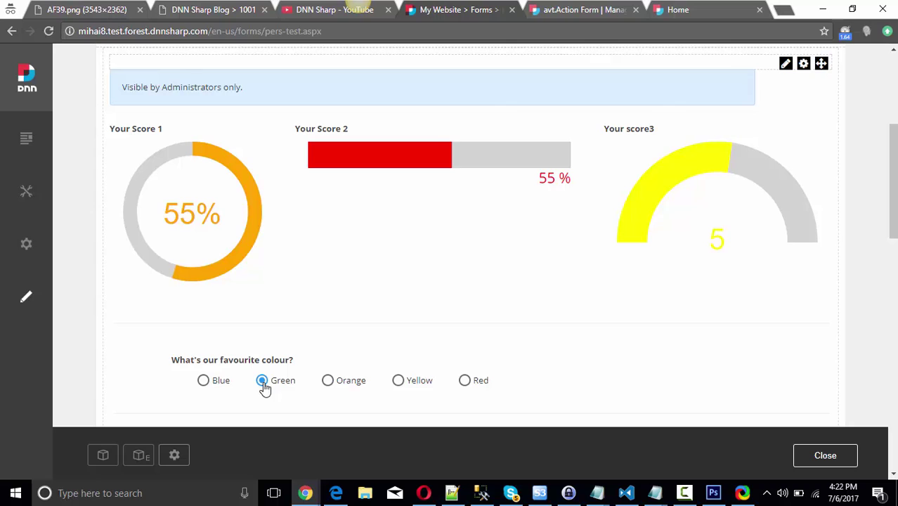
{"action": "left_click", "coordinate": [203, 381]}
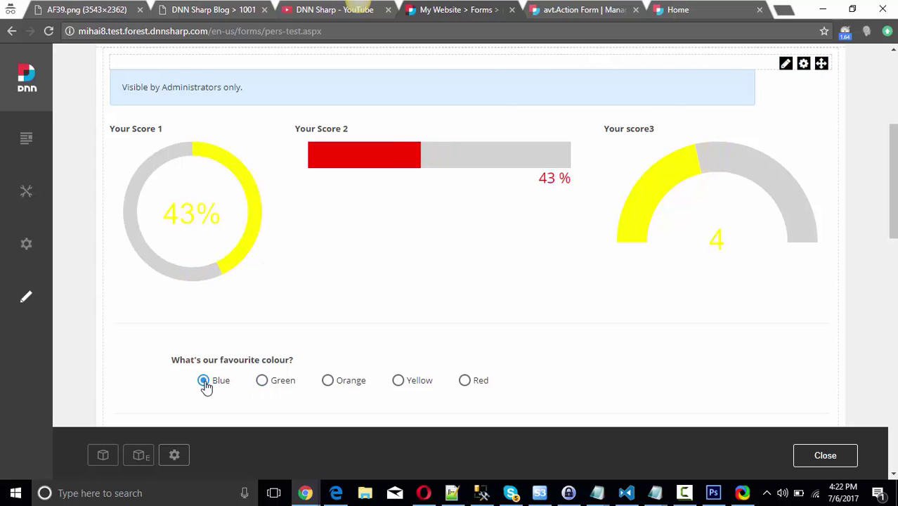
{"action": "left_click", "coordinate": [397, 382]}
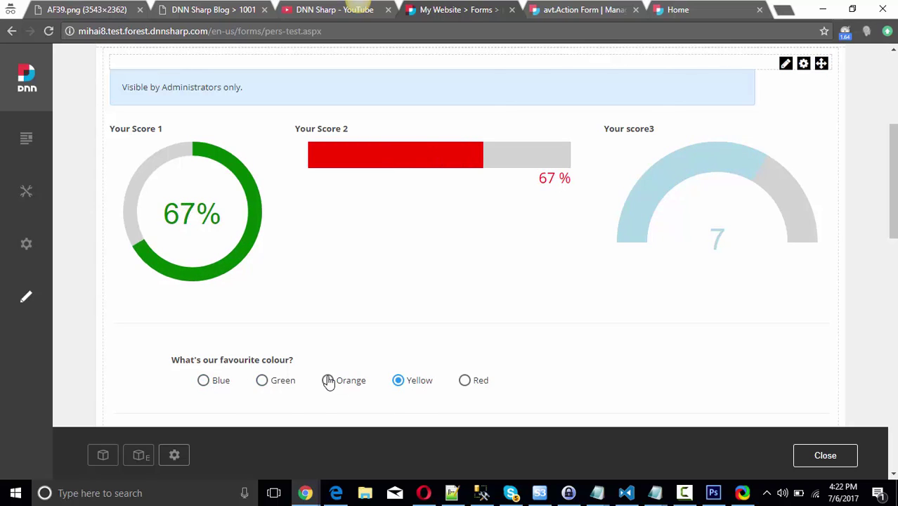
{"action": "left_click", "coordinate": [328, 381]}
{"action": "left_click", "coordinate": [203, 381]}
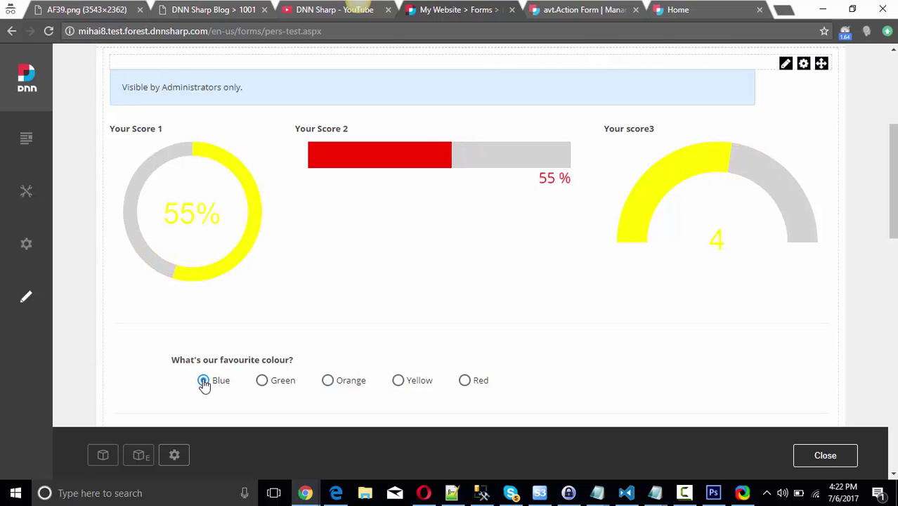
{"action": "left_click", "coordinate": [464, 381]}
{"action": "scroll", "coordinate": [430, 351], "scroll_direction": "down", "scroll_amount": 5}
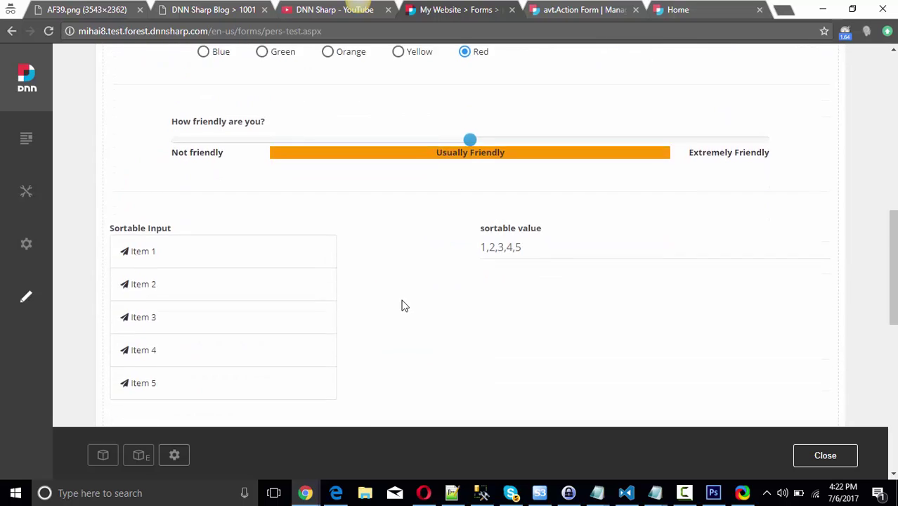
{"action": "scroll", "coordinate": [403, 305], "scroll_direction": "up", "scroll_amount": 2}
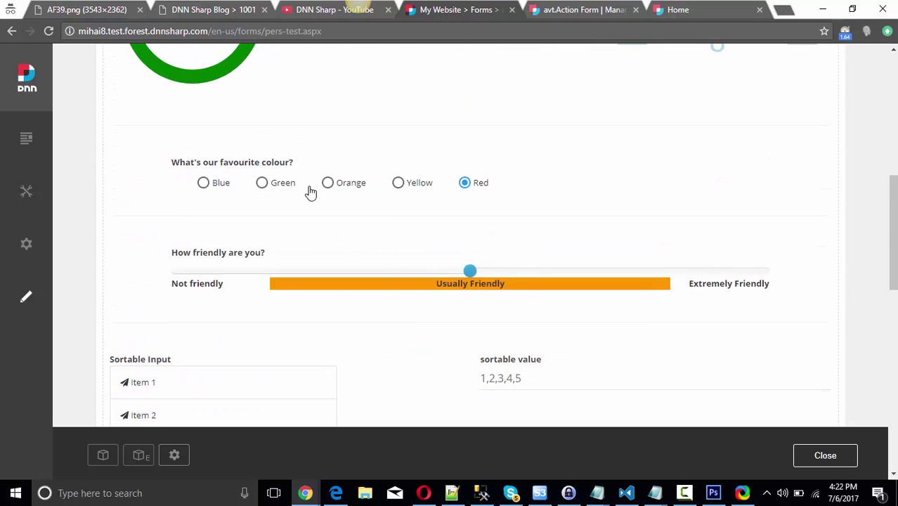
{"action": "left_click", "coordinate": [573, 11]}
Enable Radio Buttons on the Whatsourfavouritecolour field so choices show inline, and save the form.
{"action": "scroll", "coordinate": [82, 384], "scroll_direction": "down", "scroll_amount": 2}
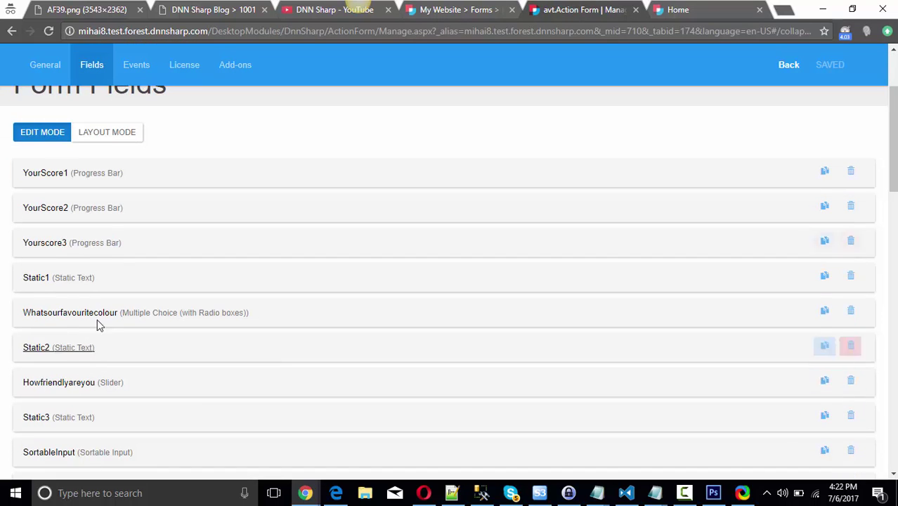
{"action": "left_click", "coordinate": [80, 314]}
{"action": "scroll", "coordinate": [347, 342], "scroll_direction": "down", "scroll_amount": 8}
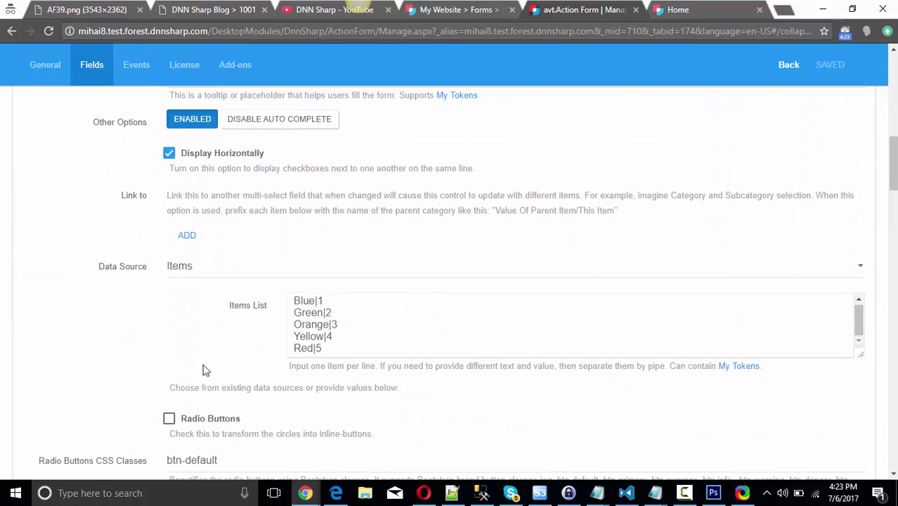
{"action": "left_click", "coordinate": [170, 418]}
{"action": "scroll", "coordinate": [161, 366], "scroll_direction": "down", "scroll_amount": 1}
{"action": "scroll", "coordinate": [223, 324], "scroll_direction": "up", "scroll_amount": 2}
{"action": "scroll", "coordinate": [223, 319], "scroll_direction": "up", "scroll_amount": 3}
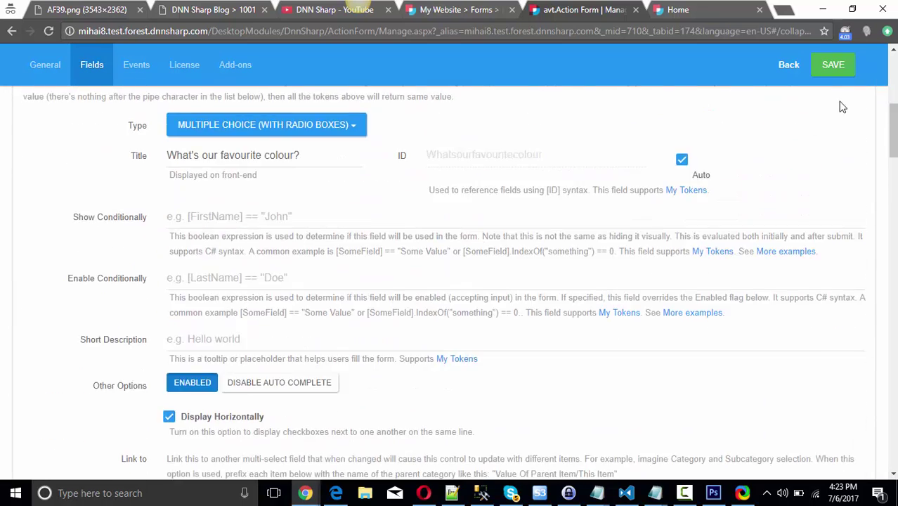
{"action": "left_click", "coordinate": [833, 64]}
Reload the live Pers Test page to see the inline colour buttons, then return to the fields list.
{"action": "left_click", "coordinate": [436, 11]}
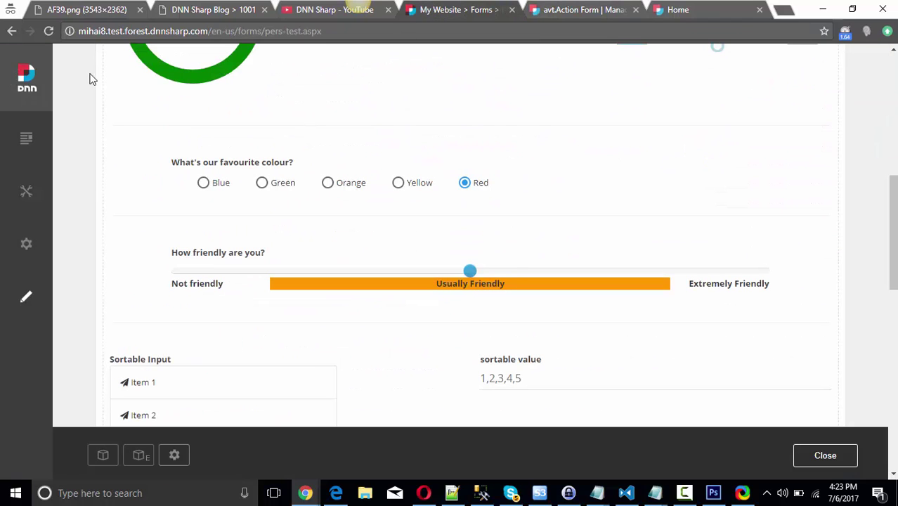
{"action": "left_click", "coordinate": [48, 32]}
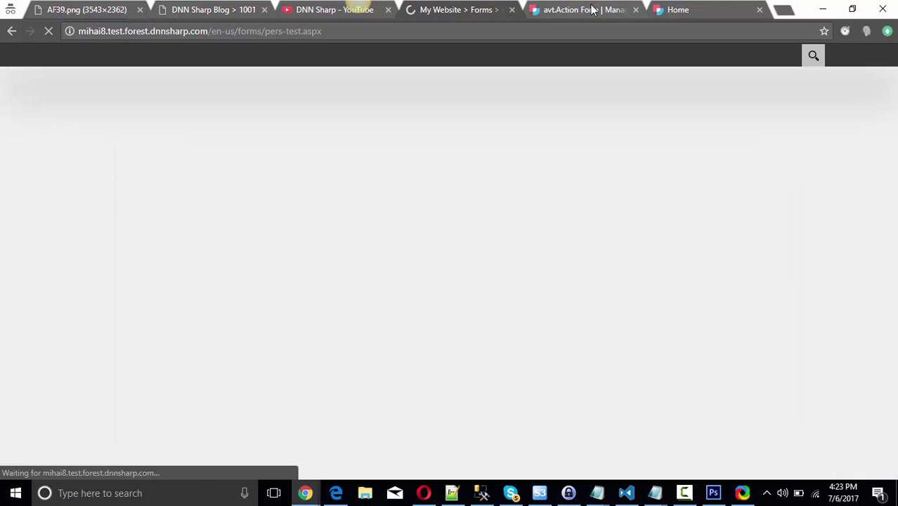
{"action": "left_click", "coordinate": [583, 9]}
{"action": "scroll", "coordinate": [255, 241], "scroll_direction": "down", "scroll_amount": 3}
{"action": "scroll", "coordinate": [161, 246], "scroll_direction": "down", "scroll_amount": 2}
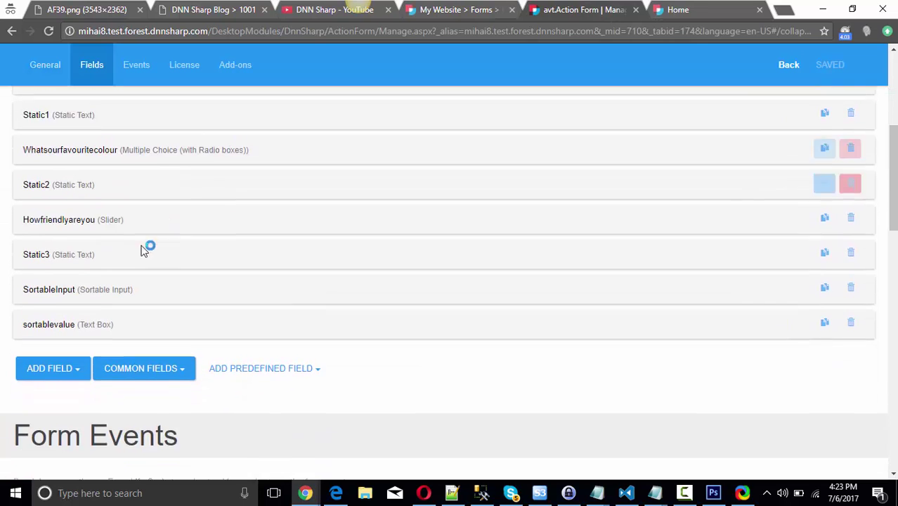
{"action": "left_click", "coordinate": [77, 186]}
{"action": "scroll", "coordinate": [271, 227], "scroll_direction": "down", "scroll_amount": 4}
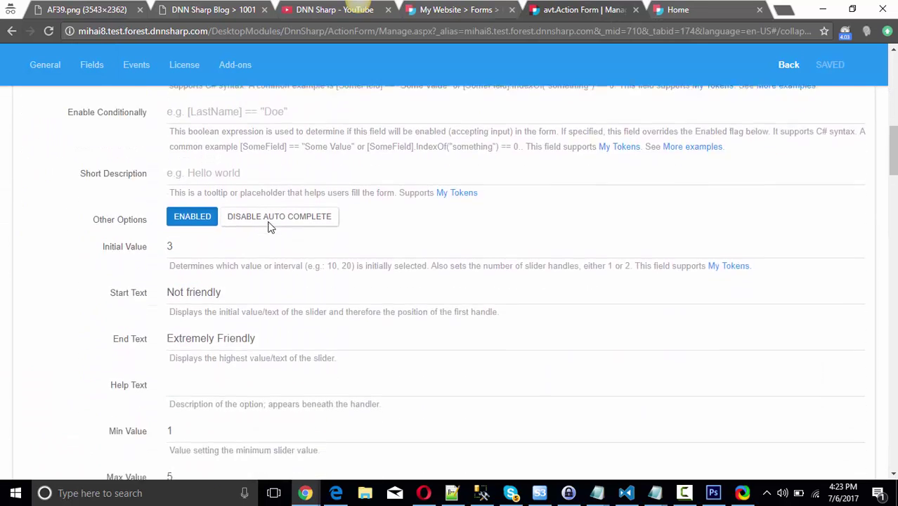
{"action": "left_click", "coordinate": [208, 158]}
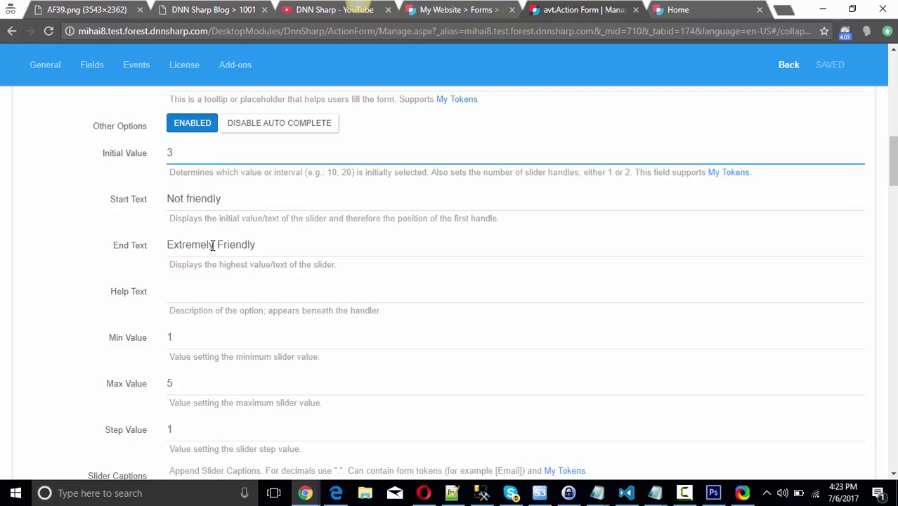
{"action": "scroll", "coordinate": [198, 323], "scroll_direction": "down", "scroll_amount": 1}
{"action": "left_click", "coordinate": [191, 270]}
{"action": "left_click", "coordinate": [191, 317]}
{"action": "left_click", "coordinate": [189, 365]}
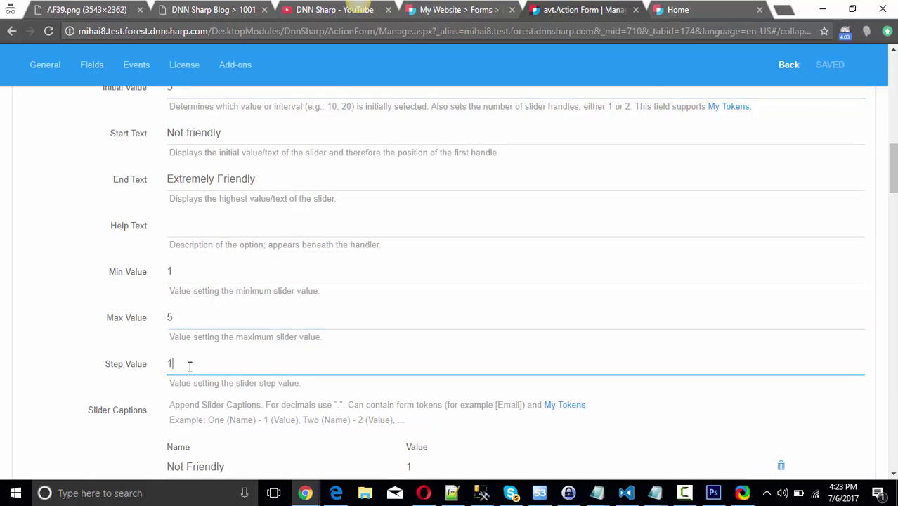
{"action": "scroll", "coordinate": [188, 365], "scroll_direction": "down", "scroll_amount": 3}
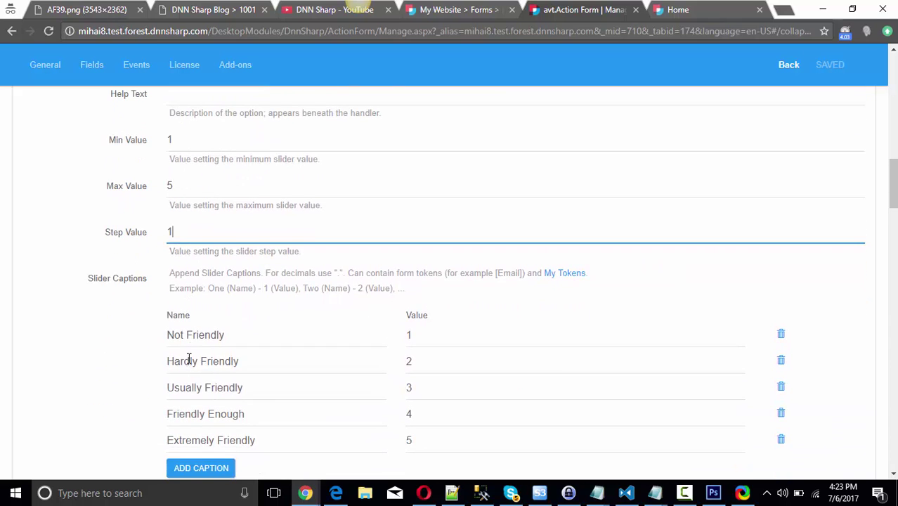
{"action": "left_click", "coordinate": [243, 273]}
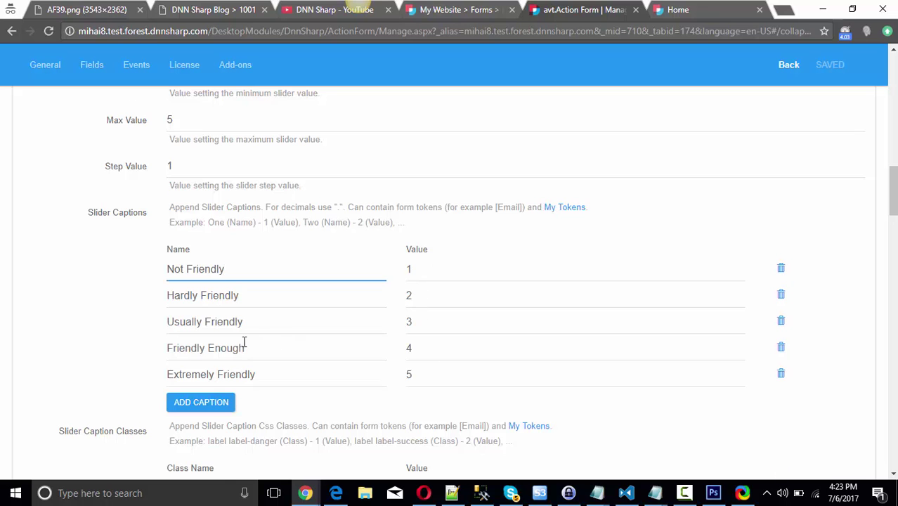
{"action": "scroll", "coordinate": [245, 345], "scroll_direction": "down", "scroll_amount": 3}
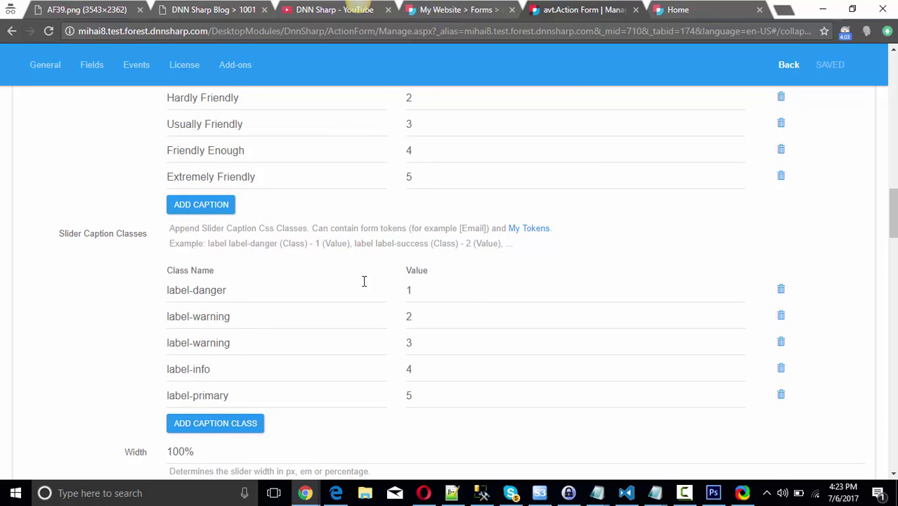
{"action": "scroll", "coordinate": [373, 272], "scroll_direction": "down", "scroll_amount": 5}
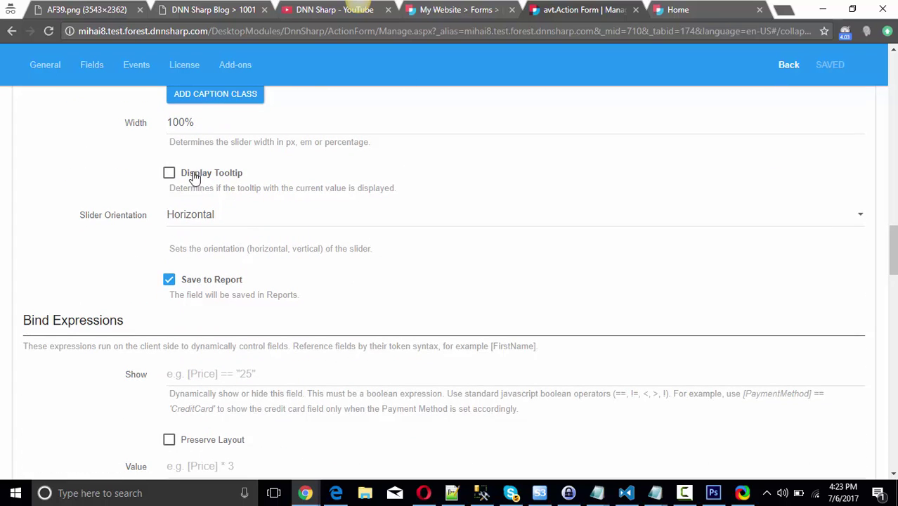
{"action": "left_click", "coordinate": [168, 173]}
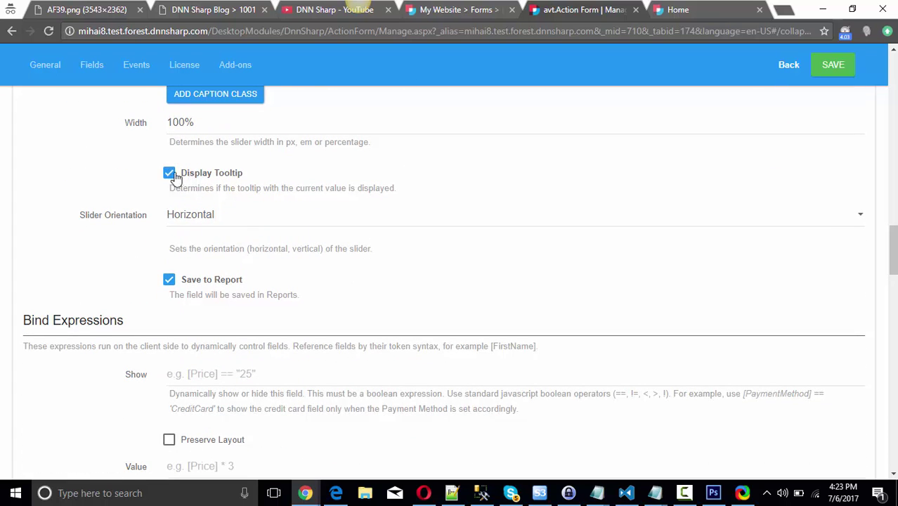
{"action": "left_click", "coordinate": [169, 173]}
{"action": "scroll", "coordinate": [109, 183], "scroll_direction": "down", "scroll_amount": 7}
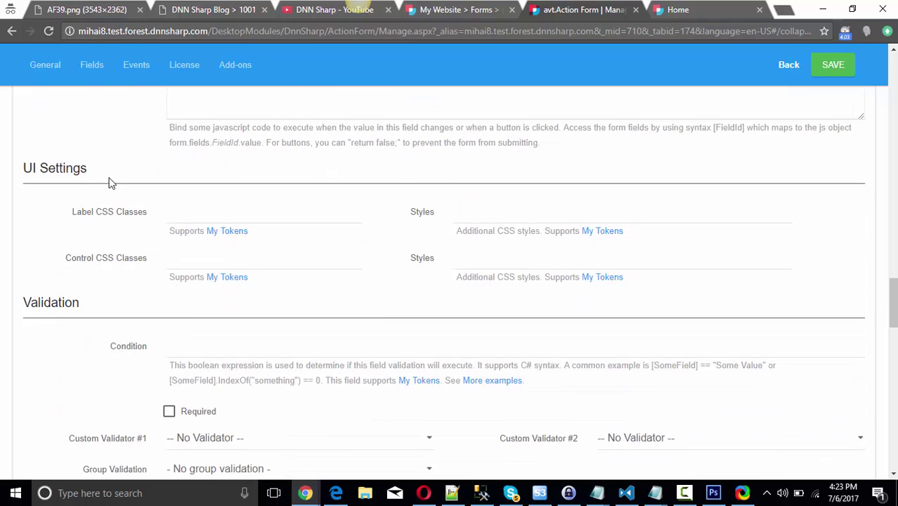
{"action": "scroll", "coordinate": [109, 182], "scroll_direction": "down", "scroll_amount": 5}
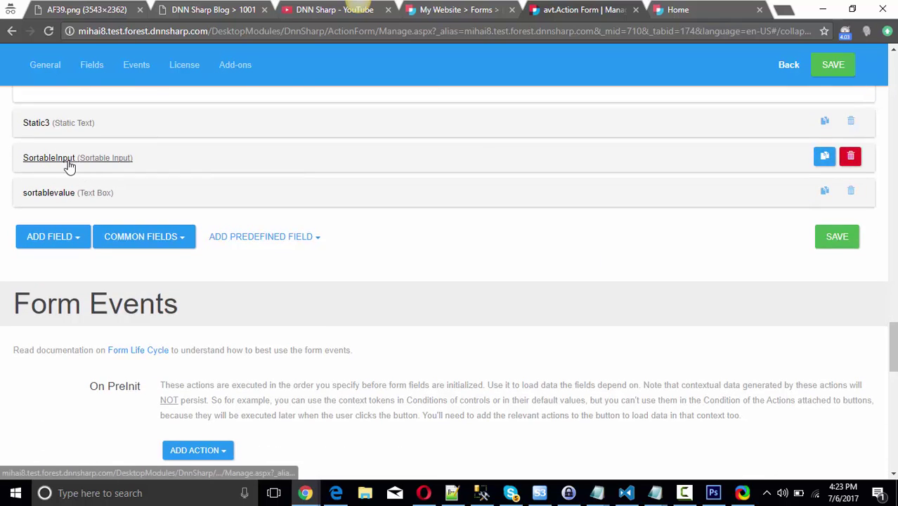
Expand the SortableInput field's settings and select its list items.
{"action": "left_click", "coordinate": [69, 162]}
{"action": "scroll", "coordinate": [79, 179], "scroll_direction": "down", "scroll_amount": 4}
{"action": "scroll", "coordinate": [79, 179], "scroll_direction": "down", "scroll_amount": 2}
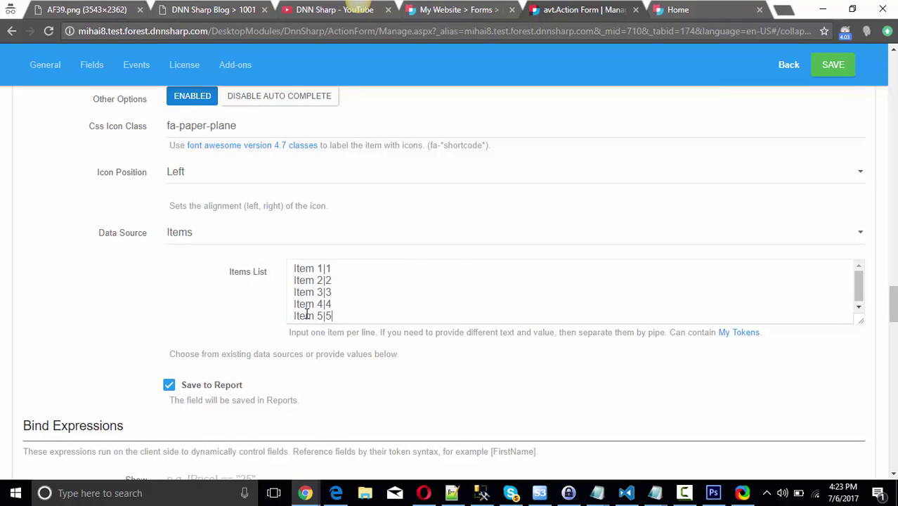
{"action": "left_click_drag", "start_coordinate": [318, 317], "coordinate": [276, 263]}
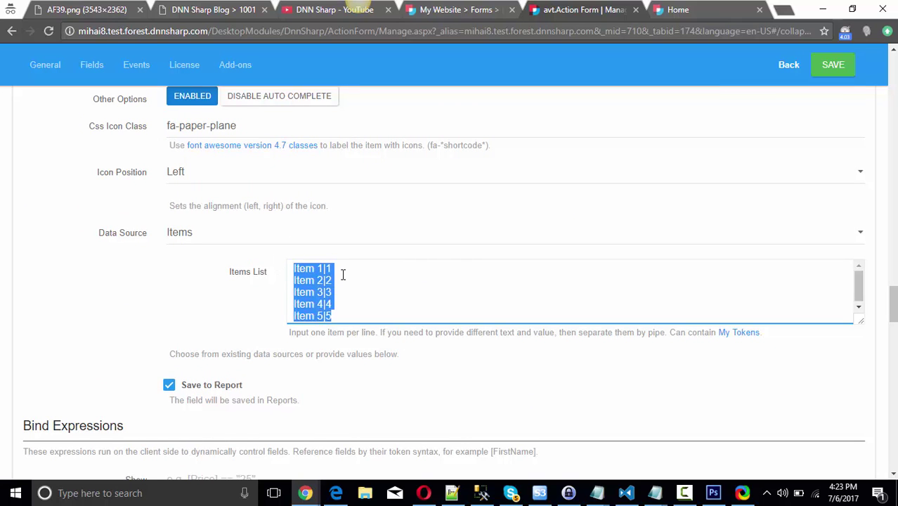
{"action": "scroll", "coordinate": [347, 293], "scroll_direction": "down", "scroll_amount": 2}
{"action": "scroll", "coordinate": [347, 294], "scroll_direction": "up", "scroll_amount": 3}
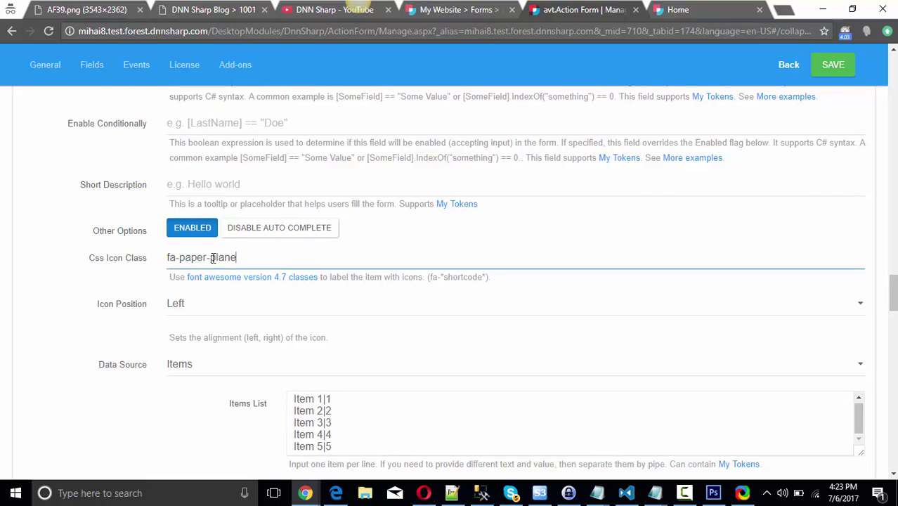
Change the Css Icon Class from fa-paper-plane to fa-bars, save, and reload the form page.
{"action": "left_click_drag", "start_coordinate": [229, 257], "coordinate": [168, 258]}
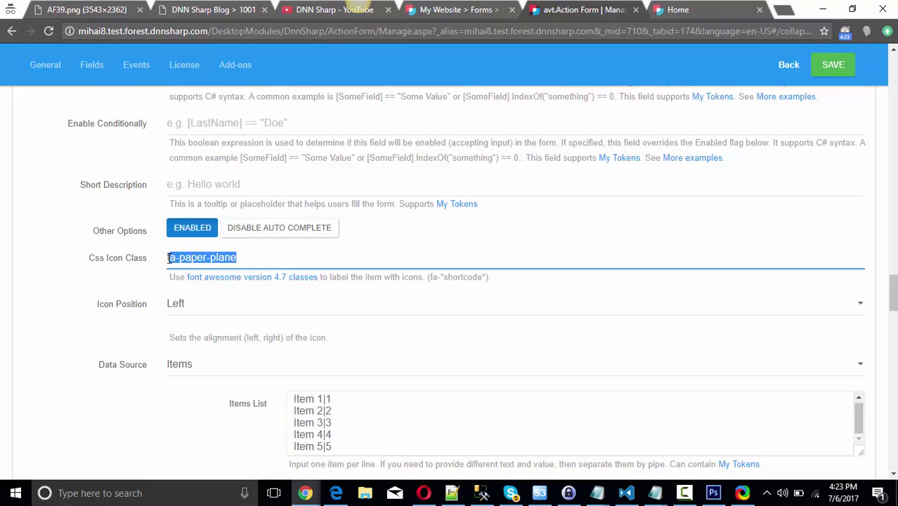
{"action": "left_click", "coordinate": [242, 258]}
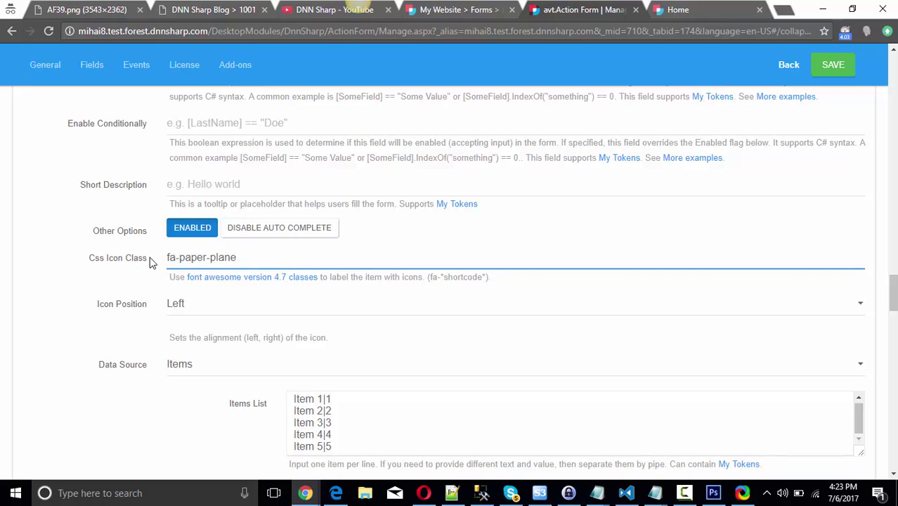
{"action": "left_click_drag", "start_coordinate": [235, 258], "coordinate": [182, 258]}
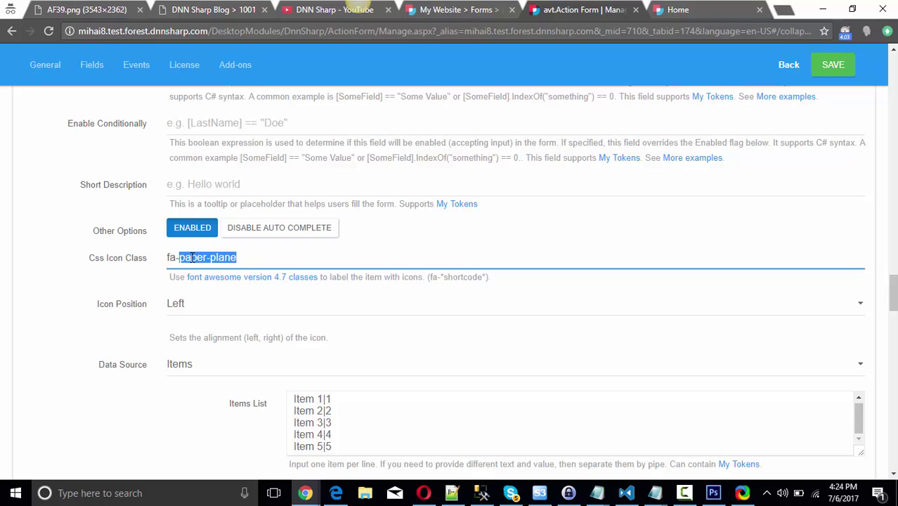
{"action": "type", "text": "bars"}
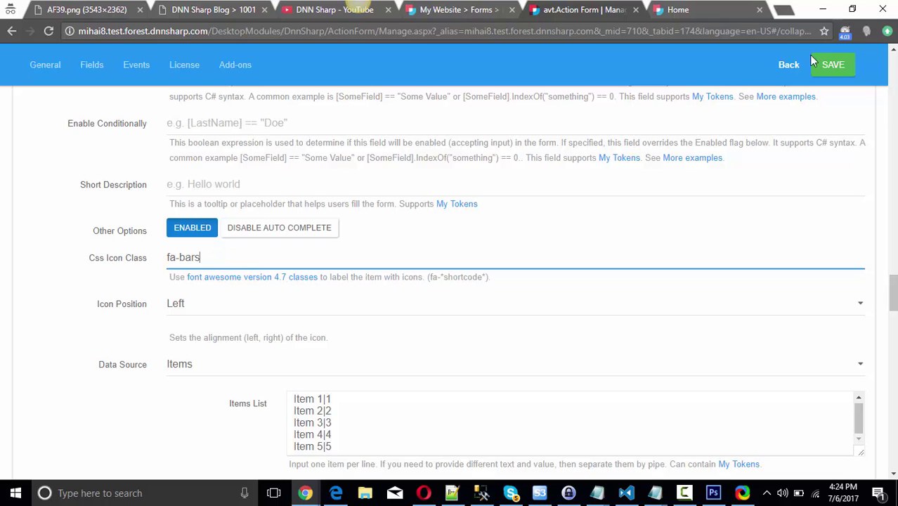
{"action": "left_click", "coordinate": [829, 62]}
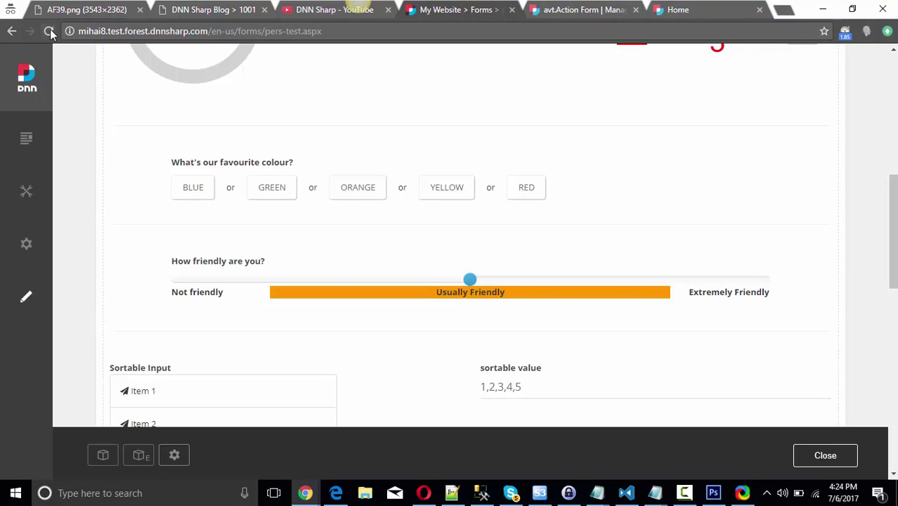
{"action": "left_click", "coordinate": [48, 31]}
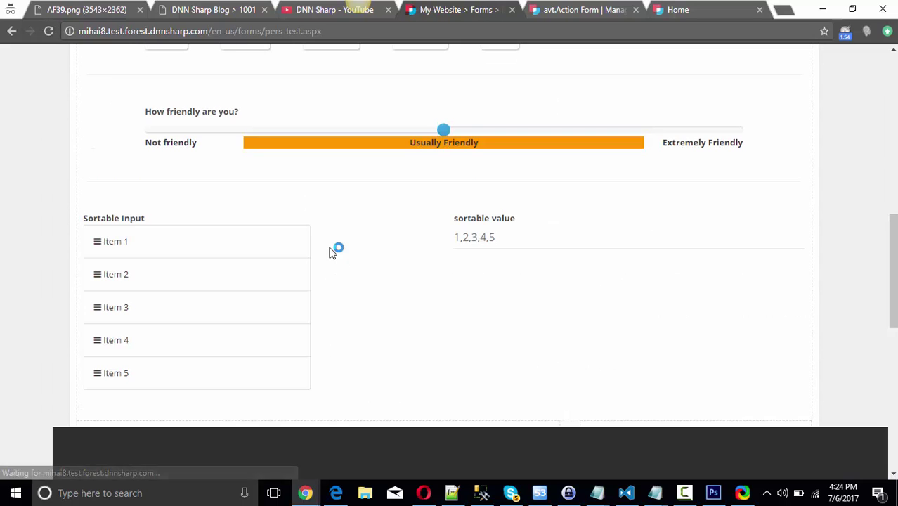